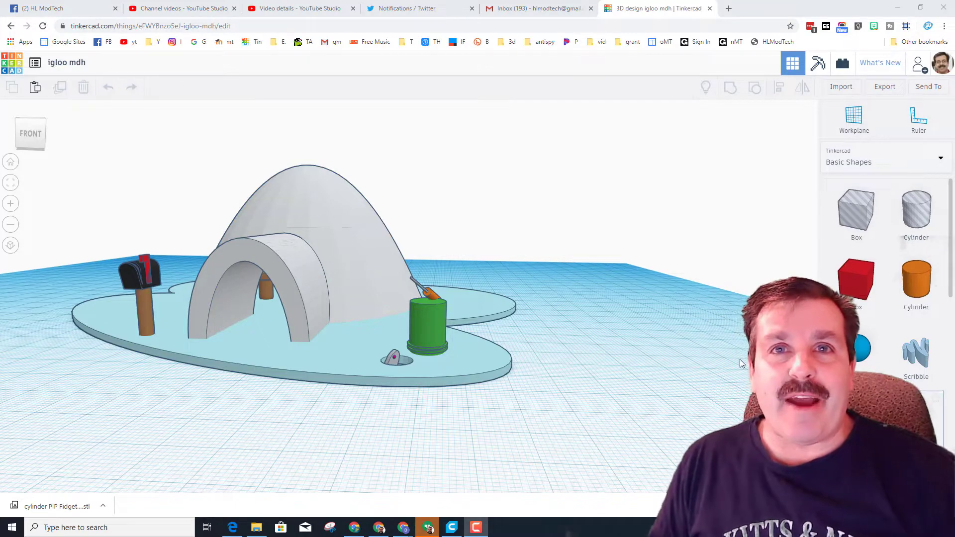
right_drag(646, 421, 456, 420)
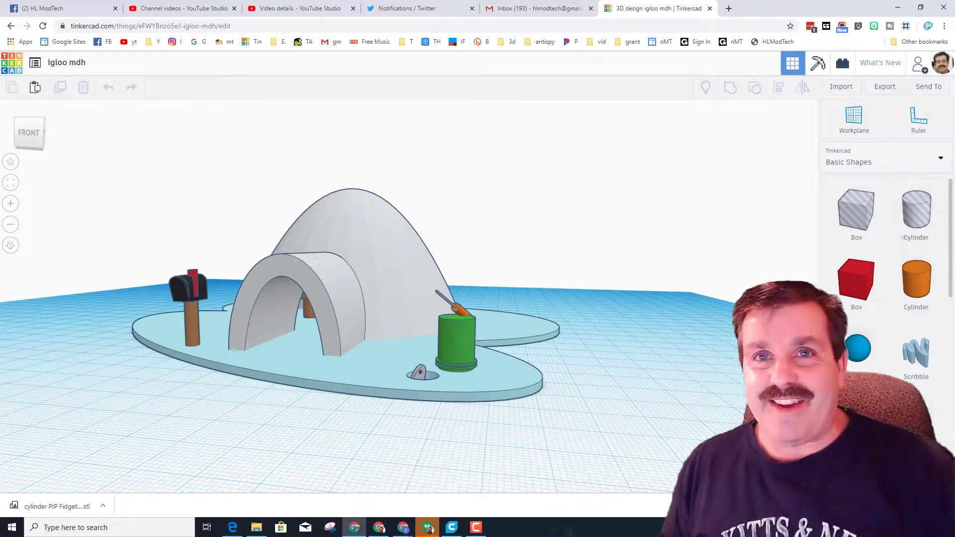
mouse_move(454, 460)
right_down()
mouse_move(486, 450)
mouse_move(455, 454)
mouse_move(451, 472)
right_up()
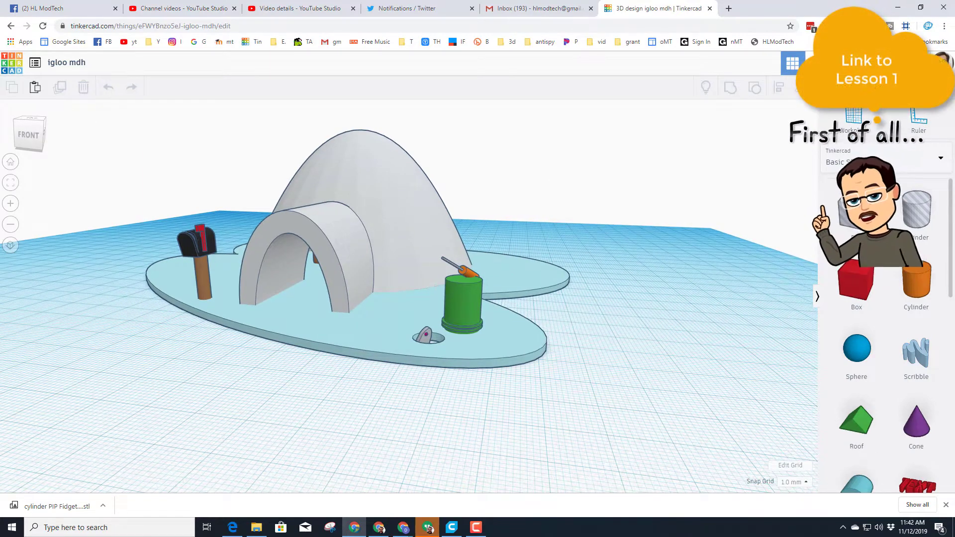
right_drag(505, 334, 540, 328)
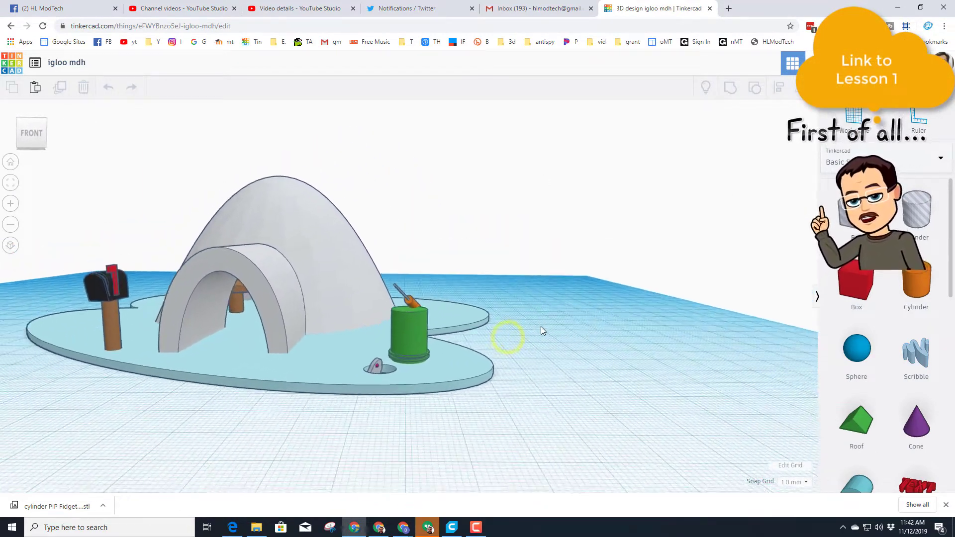
Make the igloo shell with its entrance tunnel transparent.
click(312, 223)
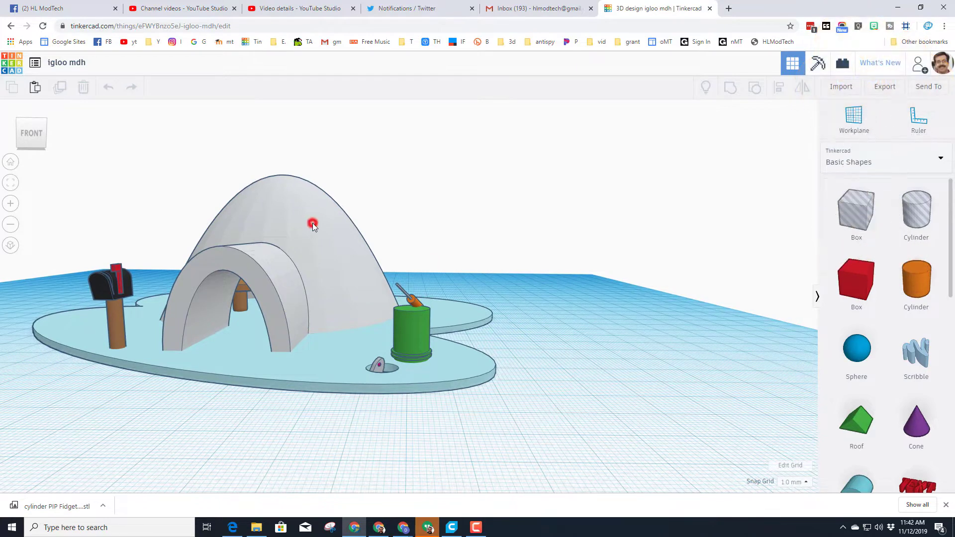
click(727, 150)
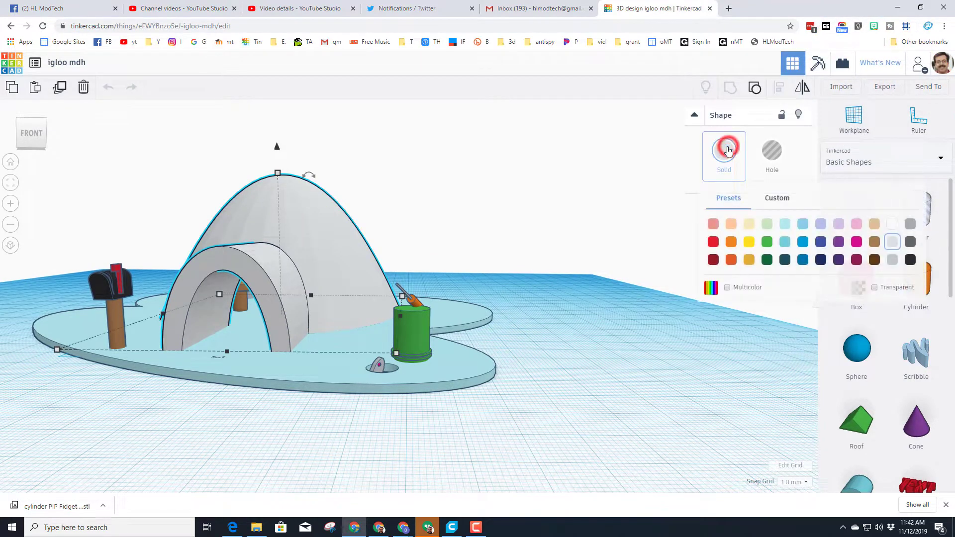
click(876, 288)
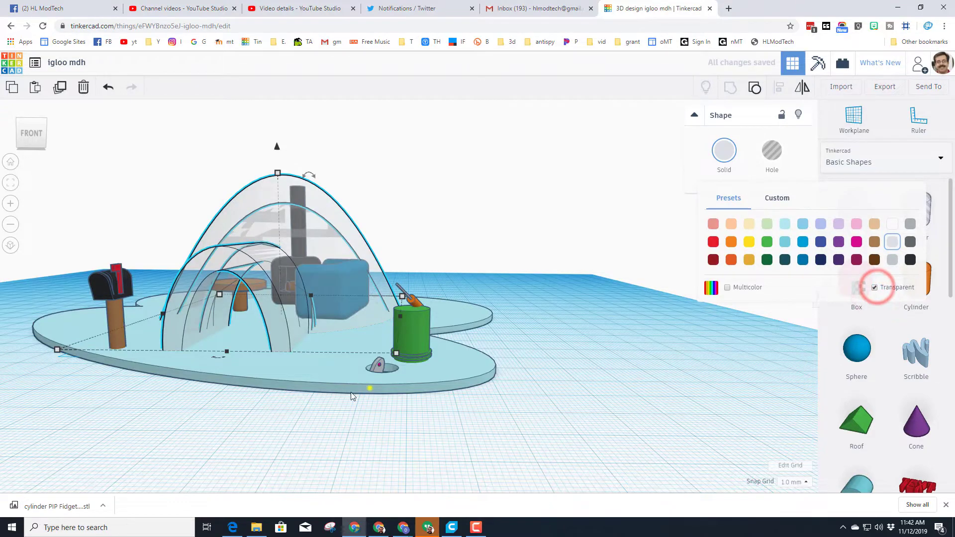
right_drag(368, 388, 372, 234)
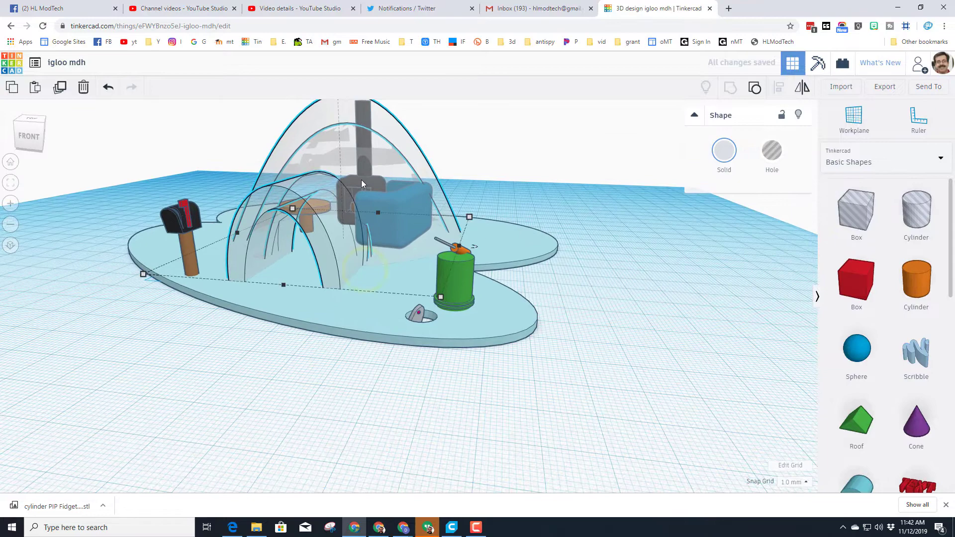
Hide the igloo shell and bring all hidden shapes back into view.
click(381, 144)
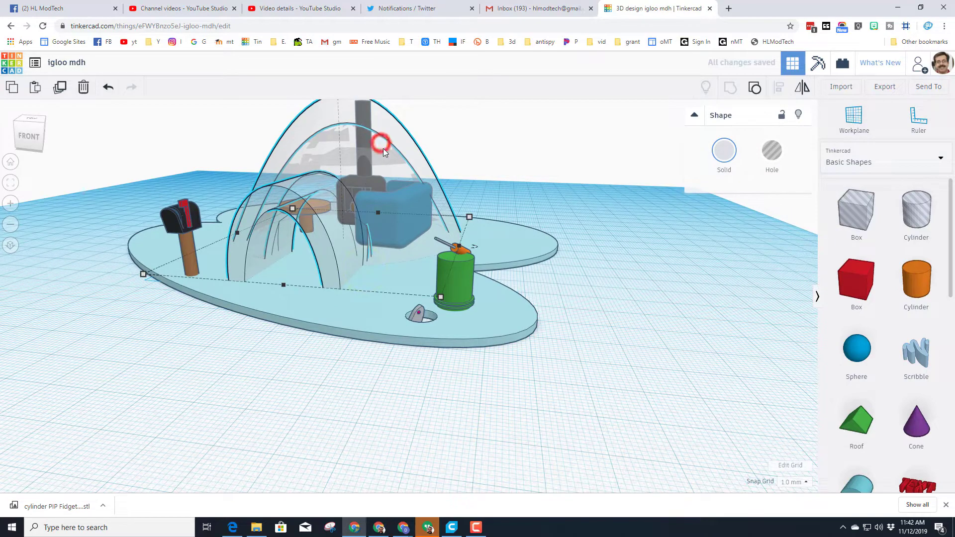
click(797, 115)
right_drag(389, 246, 269, 254)
click(706, 88)
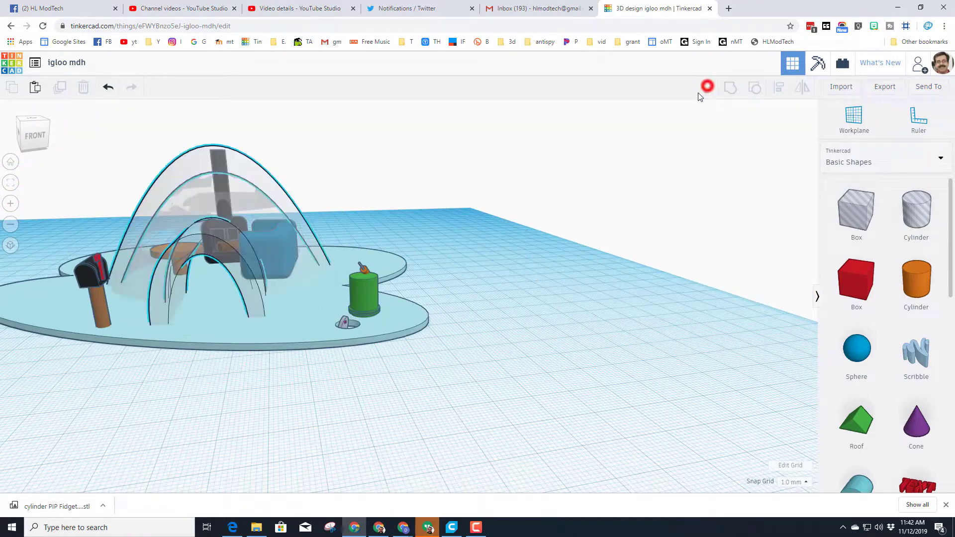
Turn off the transparency of the igloo shell so that it is solid again.
key(f)
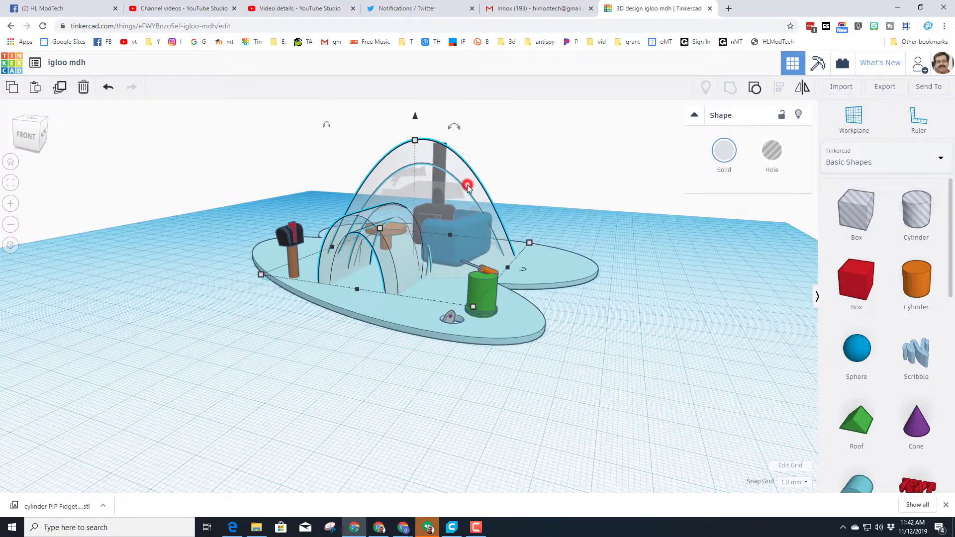
click(724, 150)
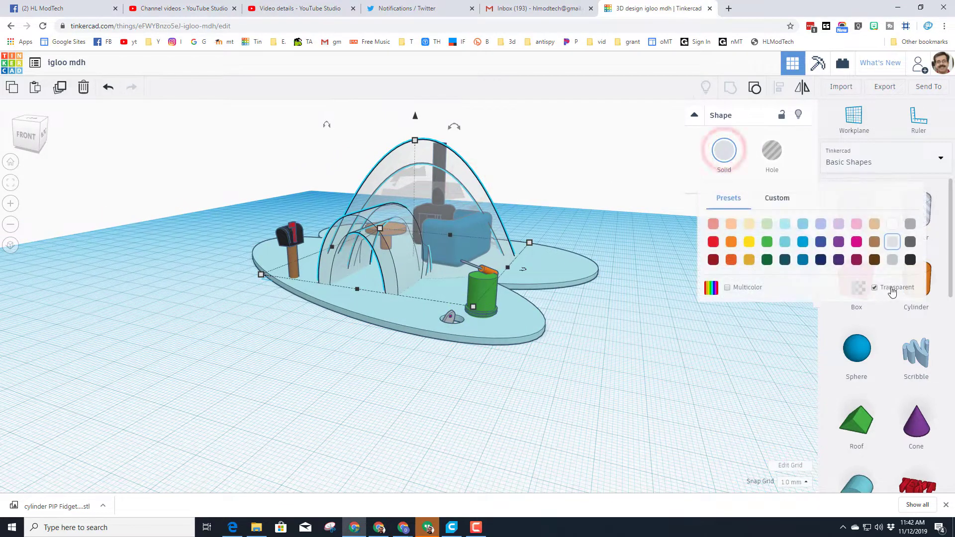
click(874, 287)
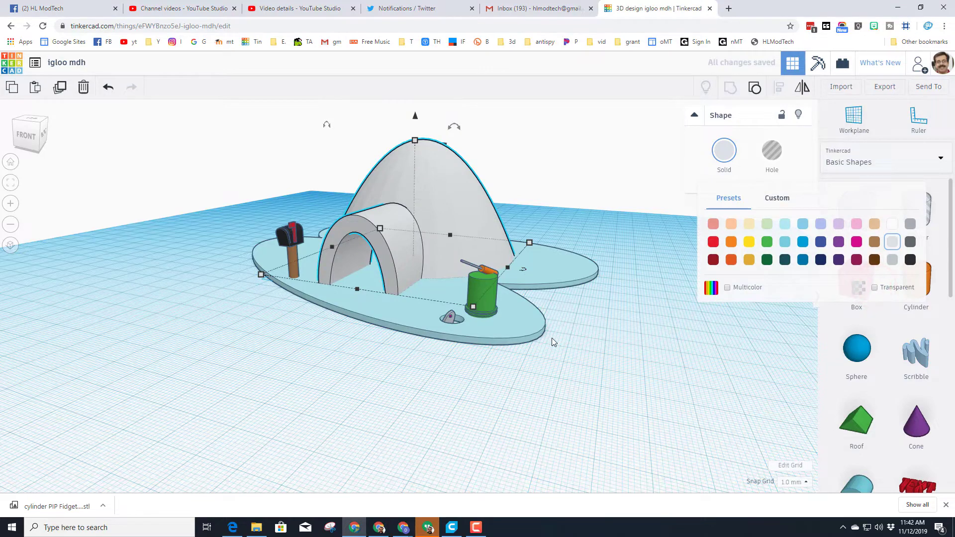
Add a Paraboloid from Basic Shapes to the empty workplane area beside the igloo's base.
right_drag(776, 353, 734, 350)
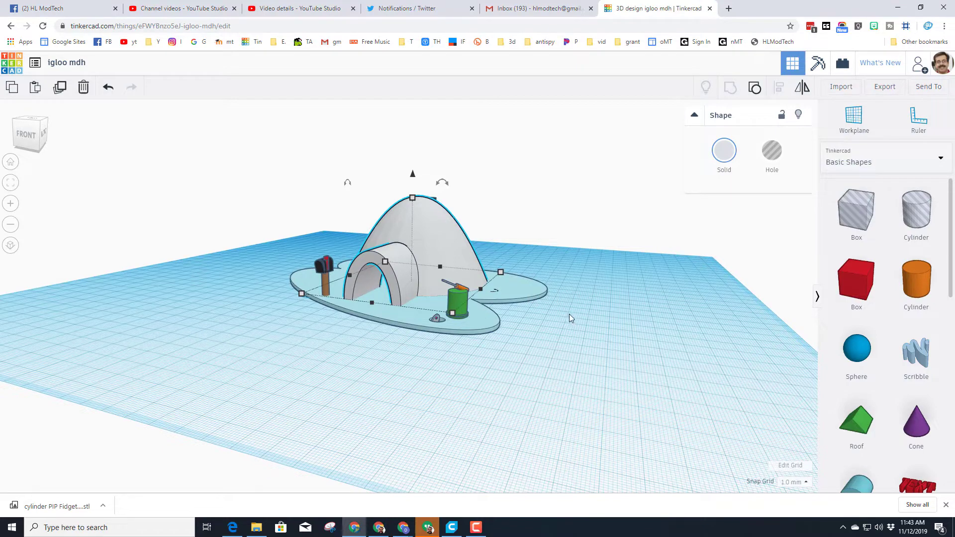
right_drag(569, 314, 607, 302)
right_drag(240, 364, 280, 354)
scroll(272, 318, up, 1)
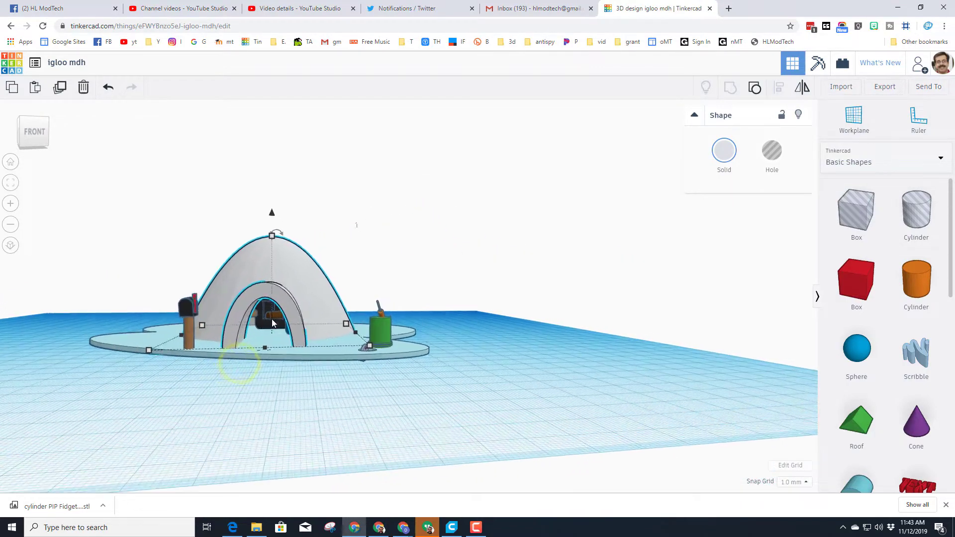
scroll(272, 318, up, 3)
right_drag(602, 308, 621, 216)
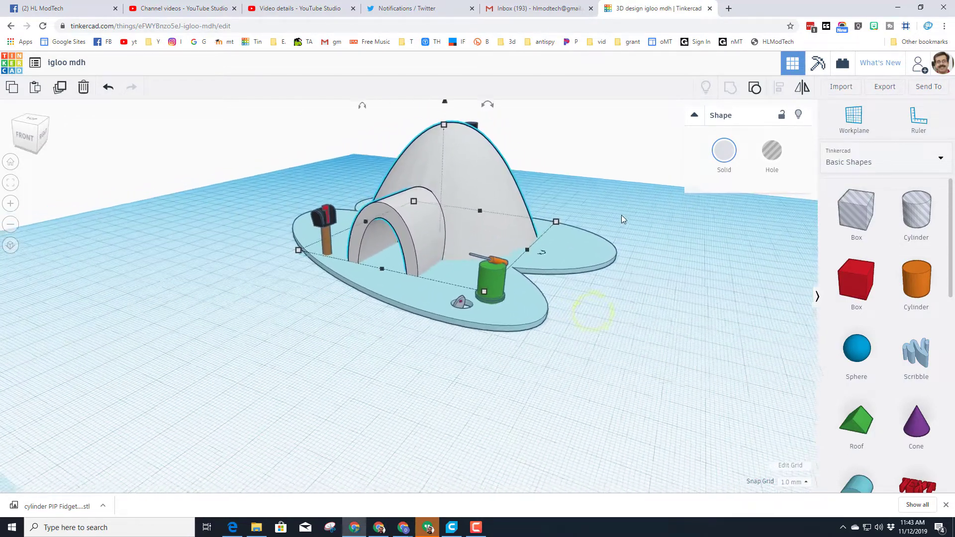
scroll(622, 215, down, 1)
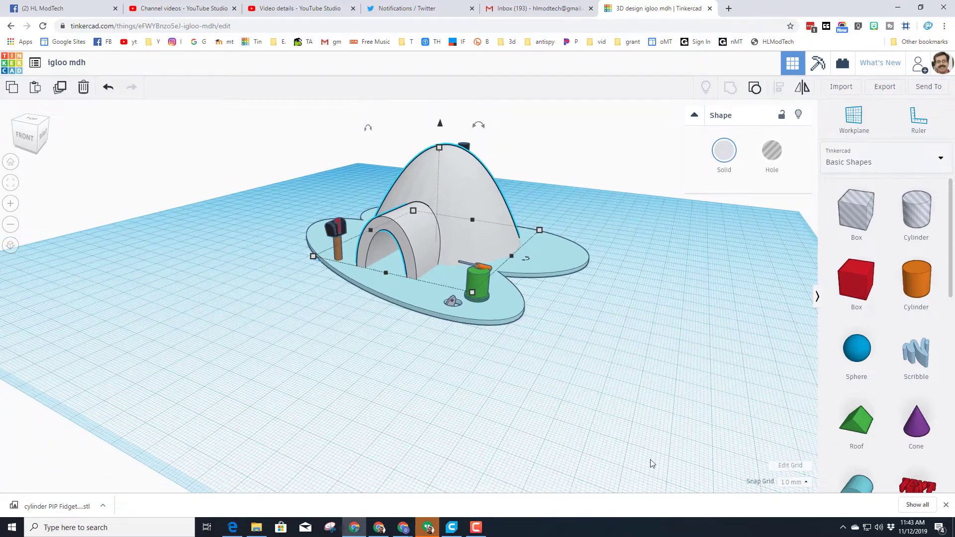
scroll(876, 446, down, 5)
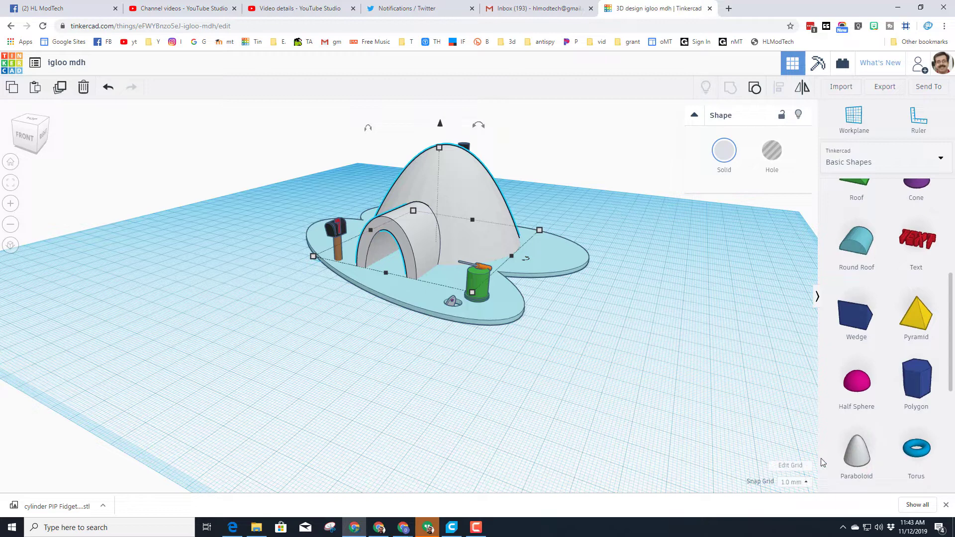
drag(857, 456, 667, 225)
click(639, 265)
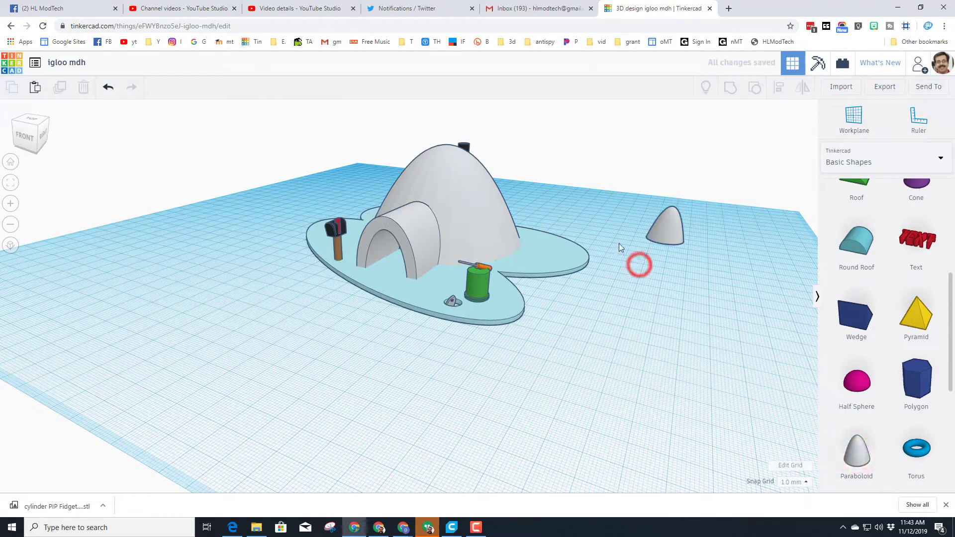
Scale the paraboloid up proportionally into a mountain that towers well above the igloo.
click(649, 232)
scroll(657, 233, down, 2)
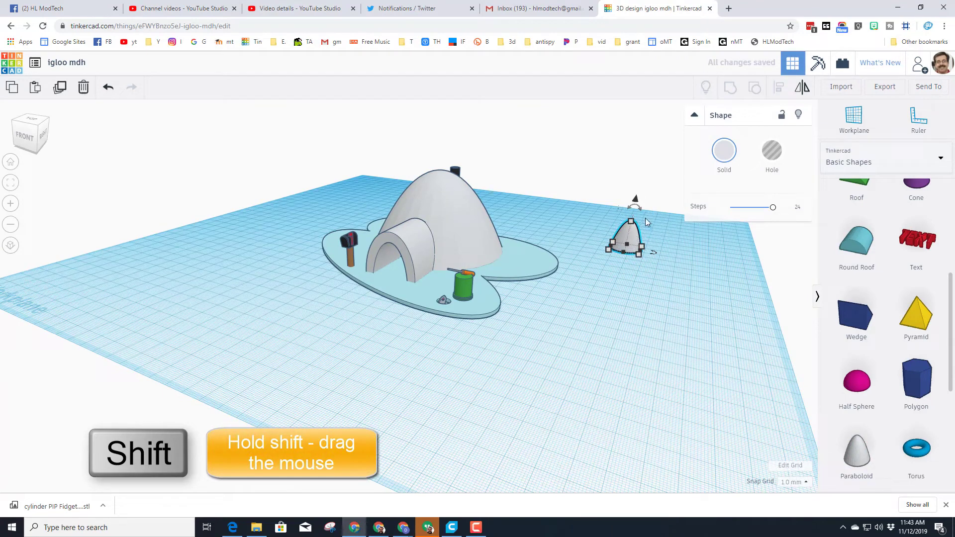
shift+drag(633, 223, 631, 219)
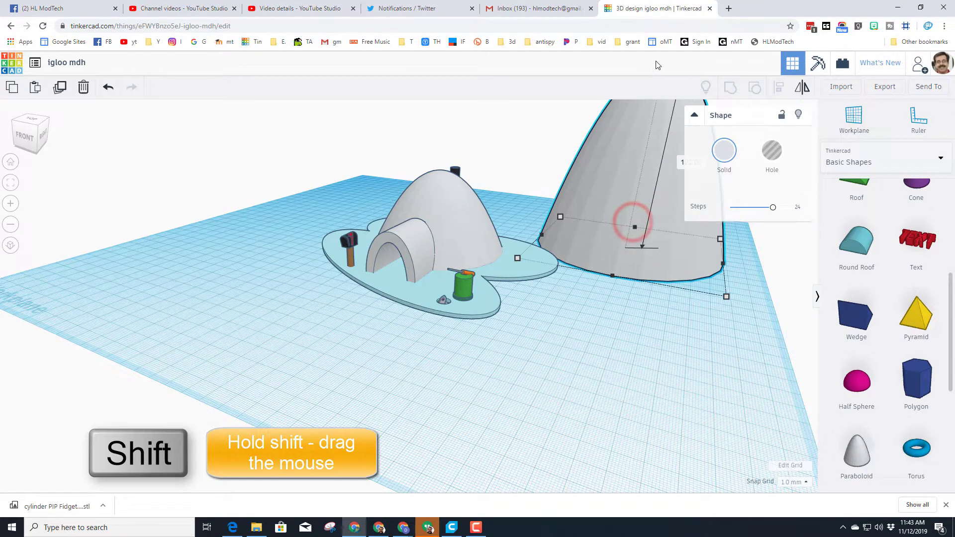
scroll(578, 304, down, 3)
right_drag(565, 322, 589, 198)
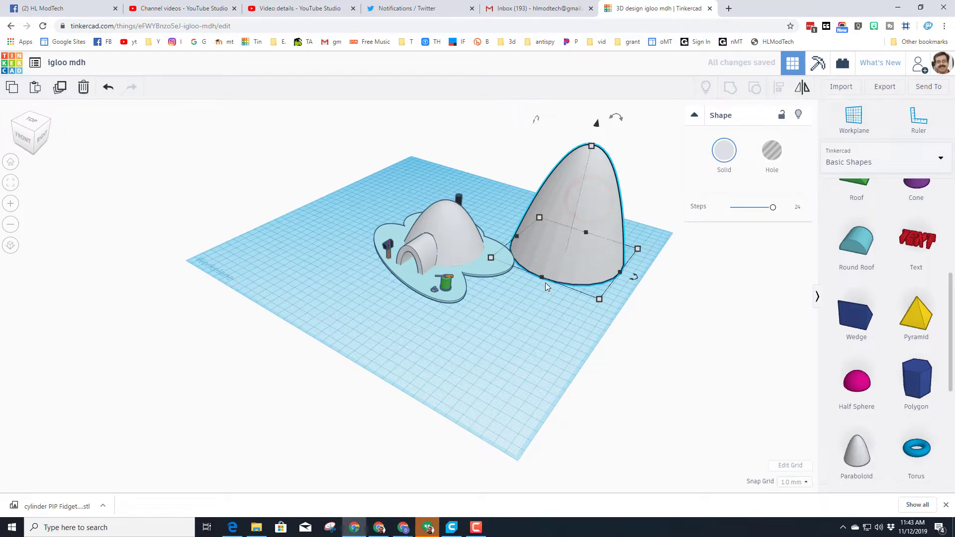
Stretch the large paraboloid's base to about 188 mm in one direction and widen it in the other.
drag(542, 277, 504, 301)
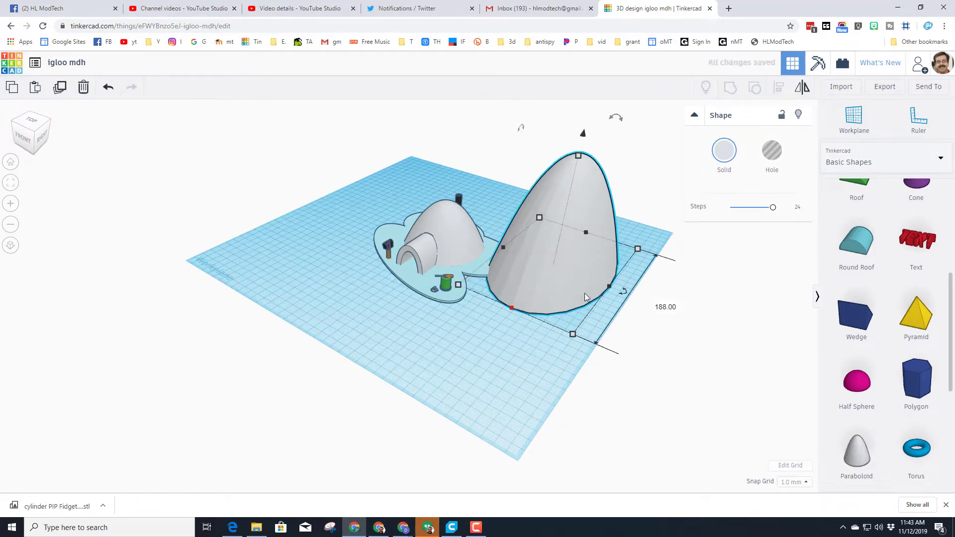
drag(609, 286, 623, 292)
right_drag(562, 322, 598, 274)
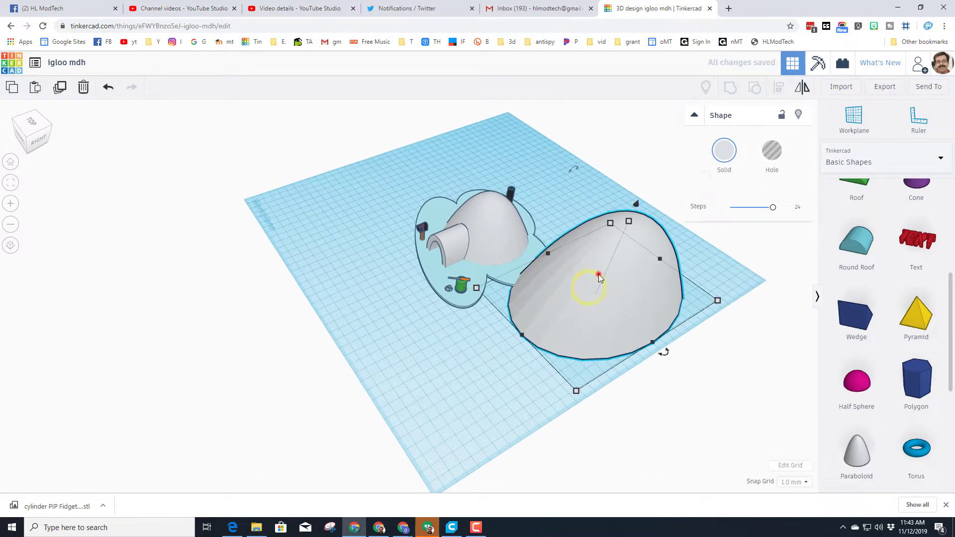
Duplicate the mountain paraboloid and place the copy behind the original as a narrower, lower peak.
key(ctrl+d)
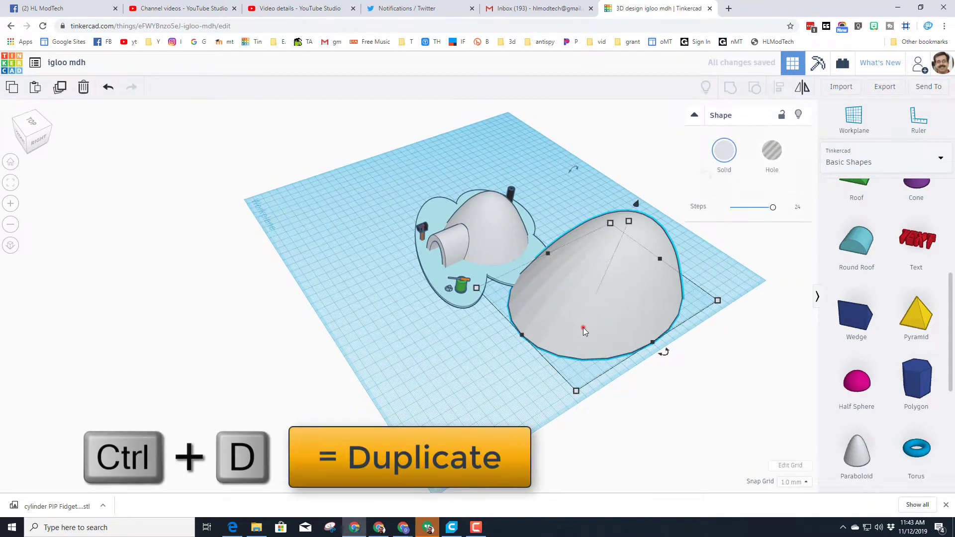
drag(583, 328, 561, 240)
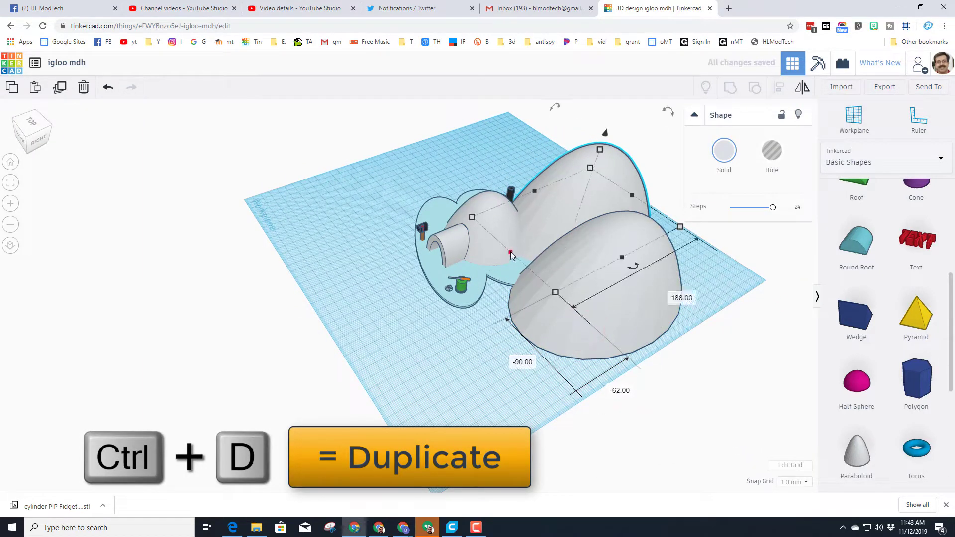
drag(507, 251, 556, 227)
drag(612, 166, 594, 201)
Select the mountain paraboloids together and group them into one object.
right_drag(581, 368, 610, 333)
click(602, 177)
key(ctrl+a)
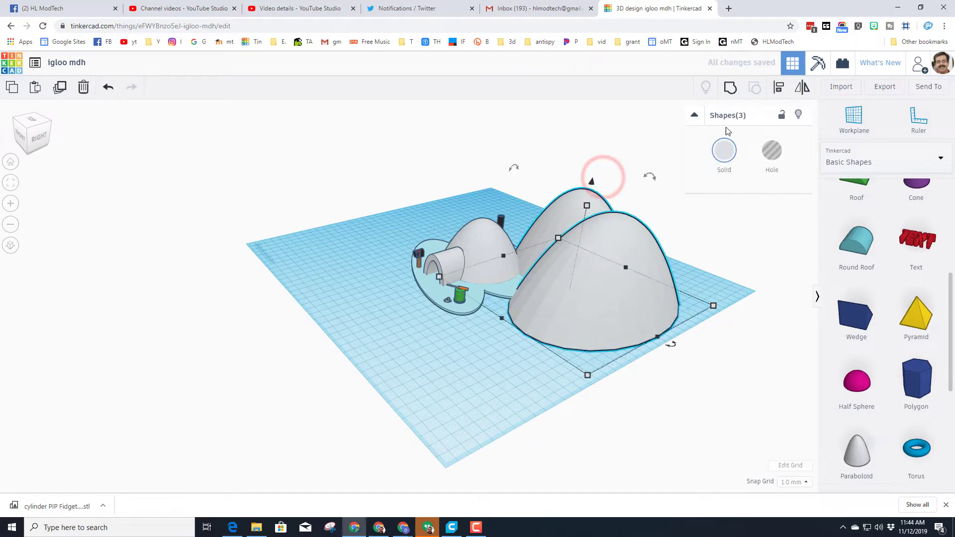
click(732, 82)
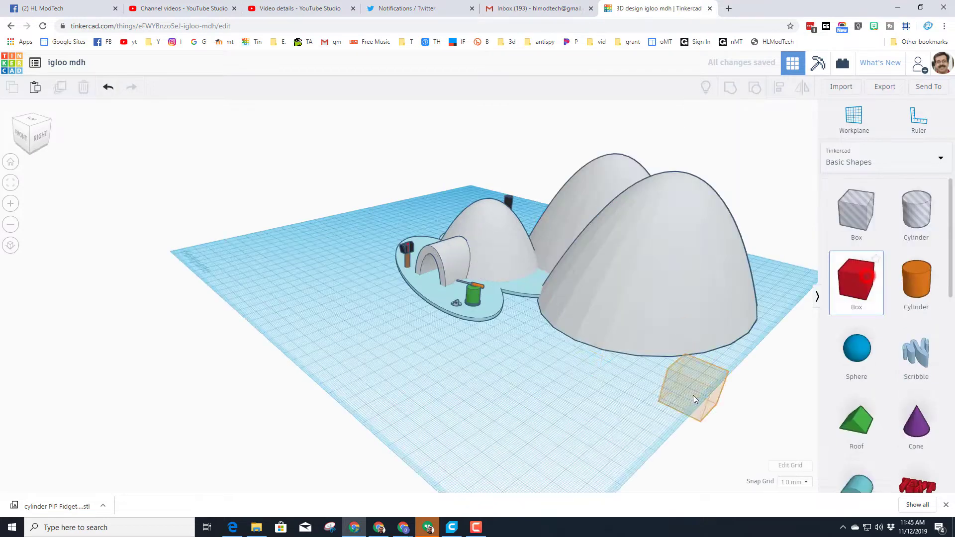
Place a red Box on the workplane in front of the igloo and set its long side to 25 mm.
drag(693, 395, 448, 387)
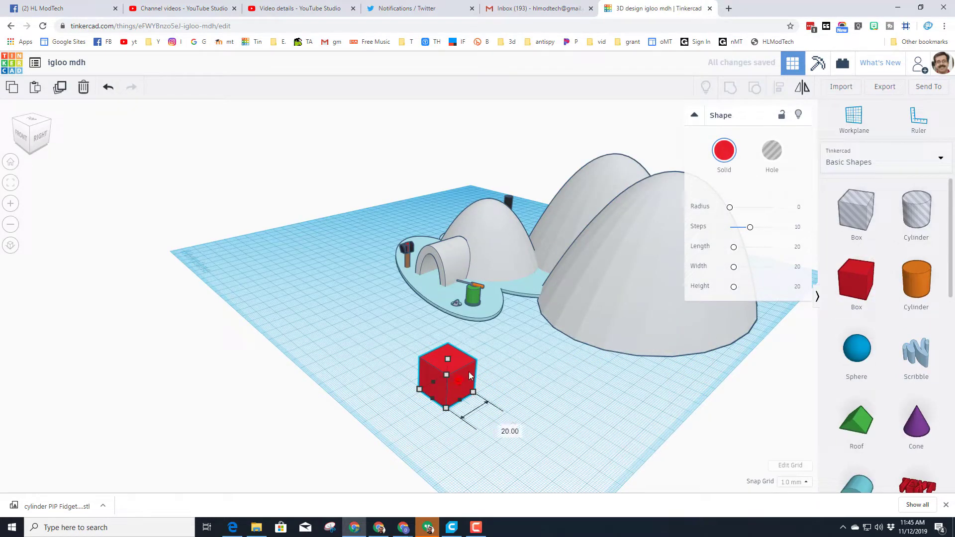
drag(473, 391, 485, 384)
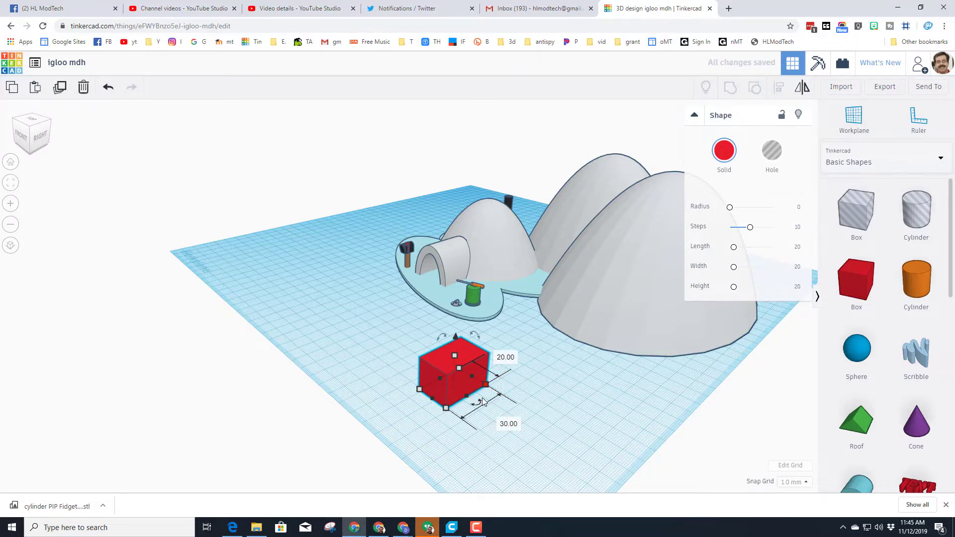
click(507, 424)
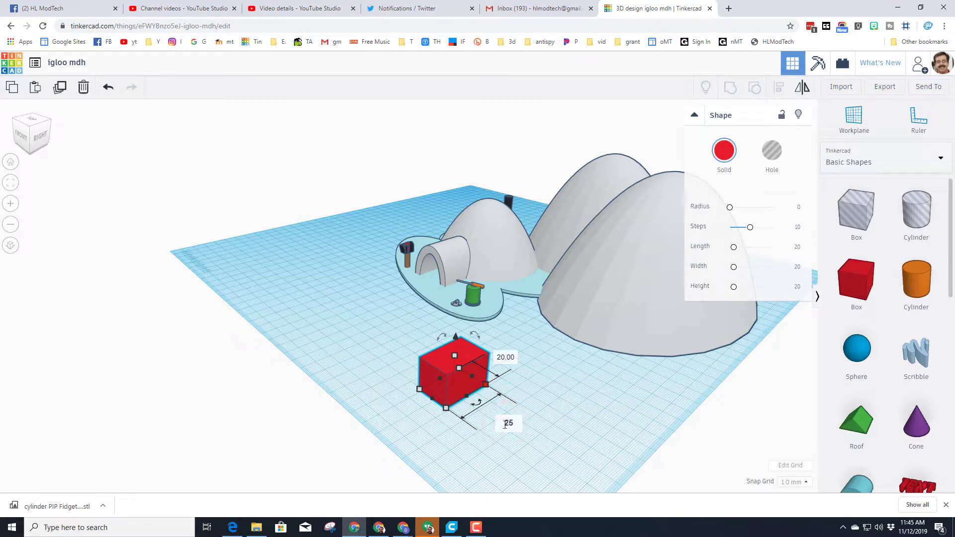
key(Return)
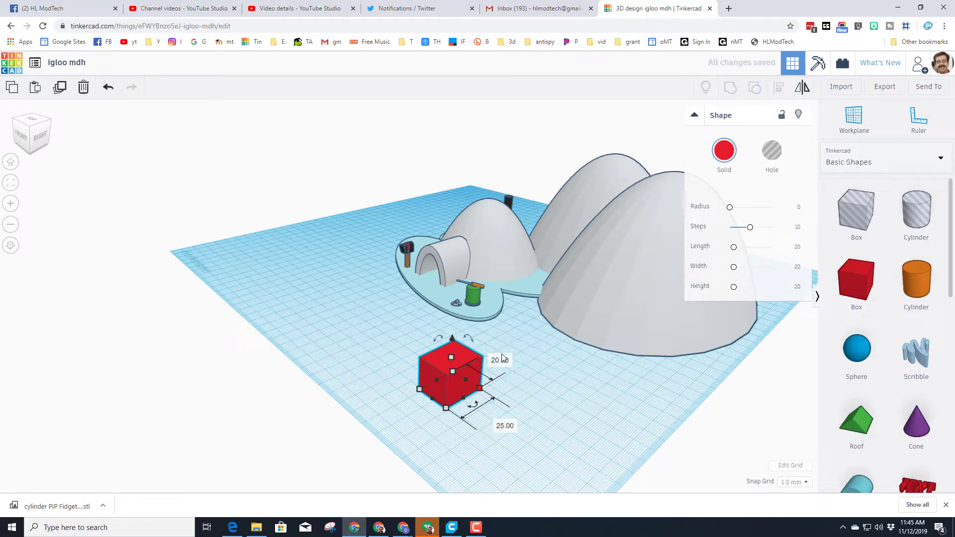
Set the red box's short side to 4 mm and its height to 2 mm, making a flat bar.
text(4)
key(Return)
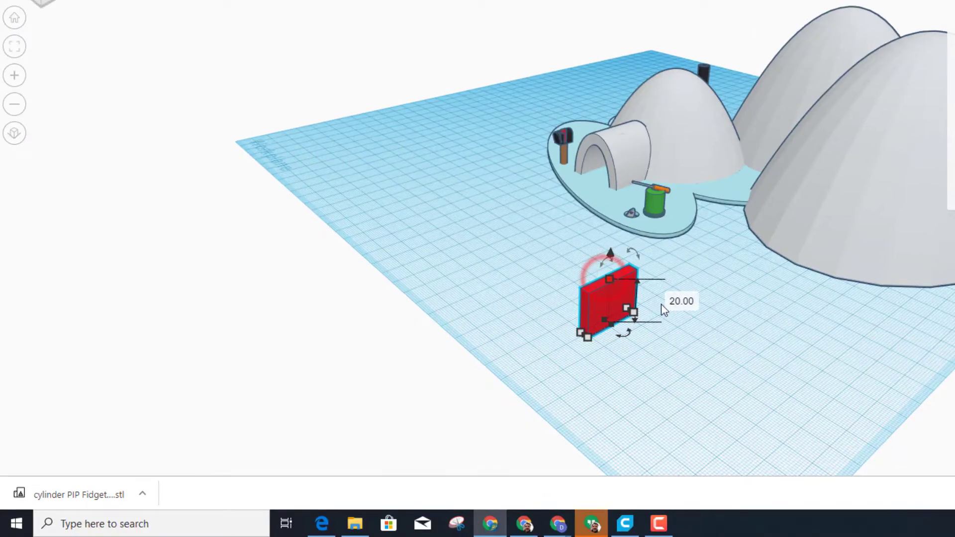
click(496, 365)
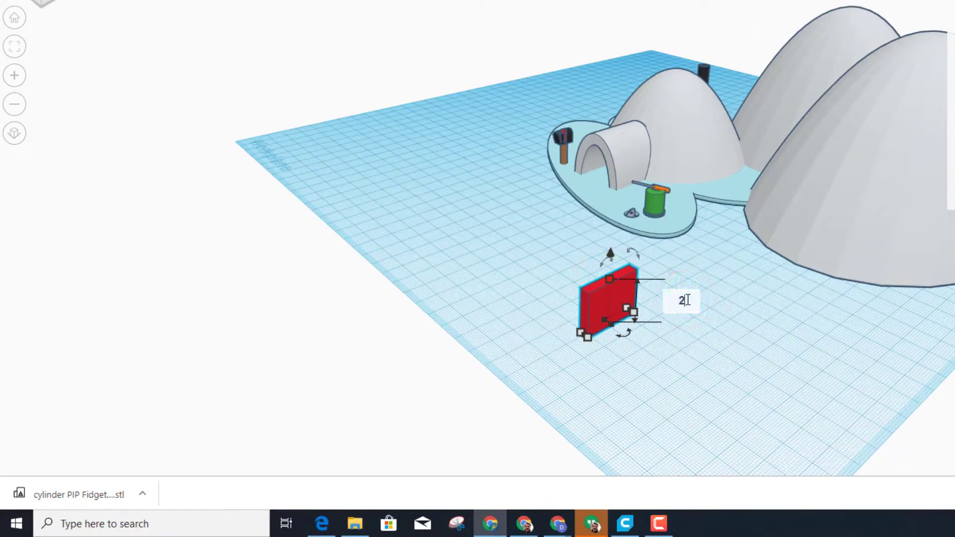
text(2)
key(Return)
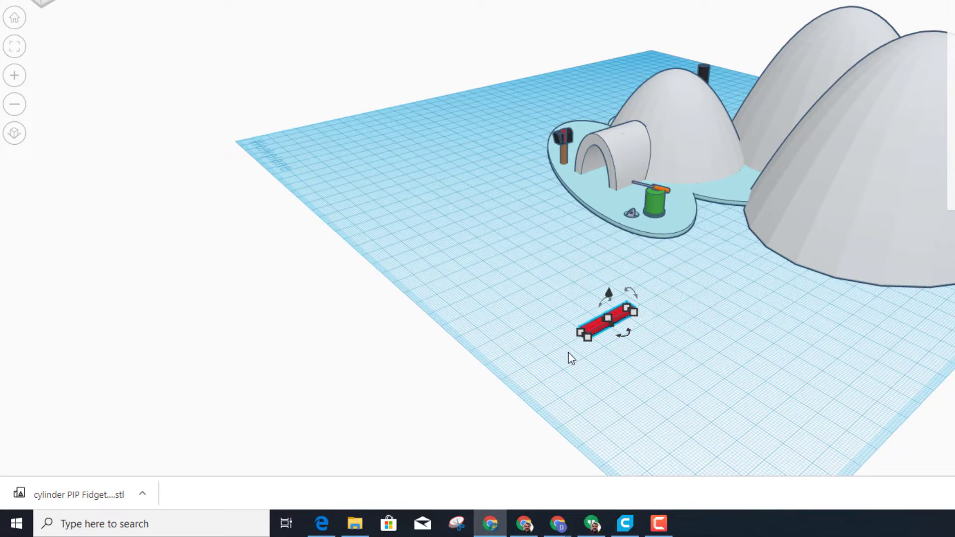
click(22, 48)
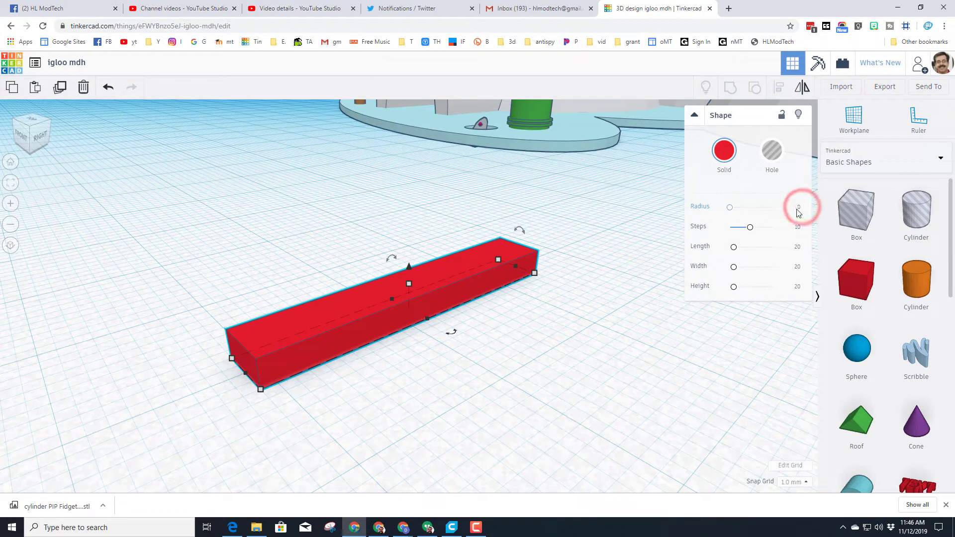
Set the red bar's corner radius to 2 to round its edges.
click(797, 210)
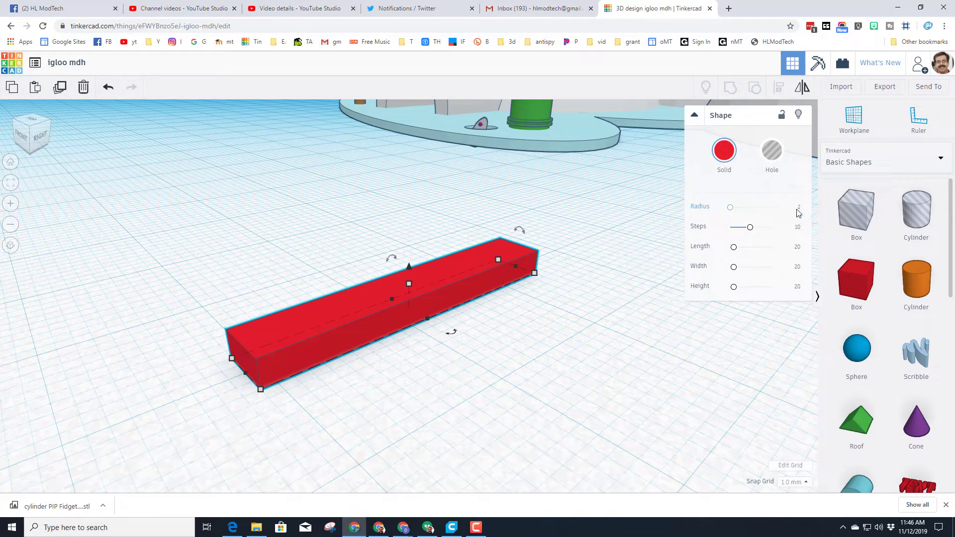
text(2)
key(Return)
scroll(255, 445, down, 2)
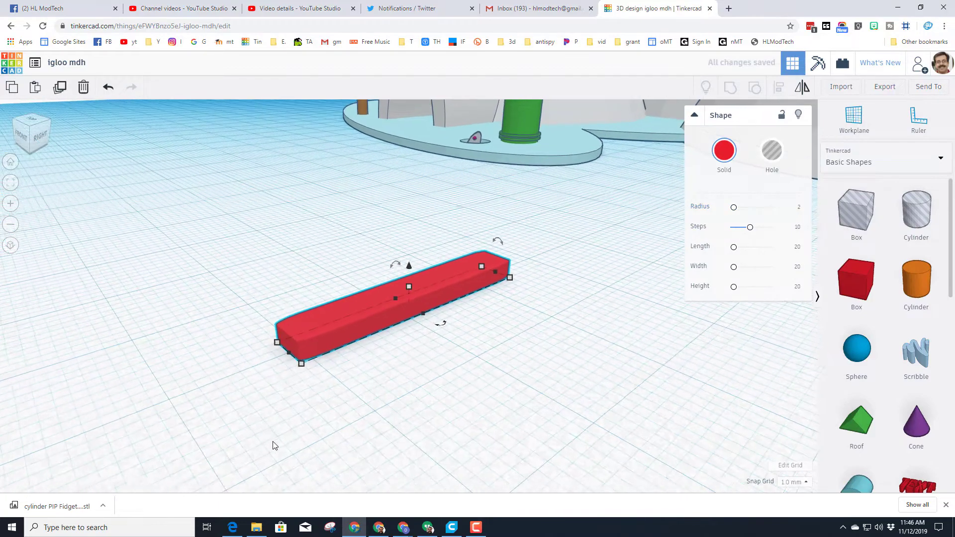
Duplicate the rounded bar twice at an even offset to form three parallel slats with narrow gaps between them.
right_drag(271, 438, 348, 421)
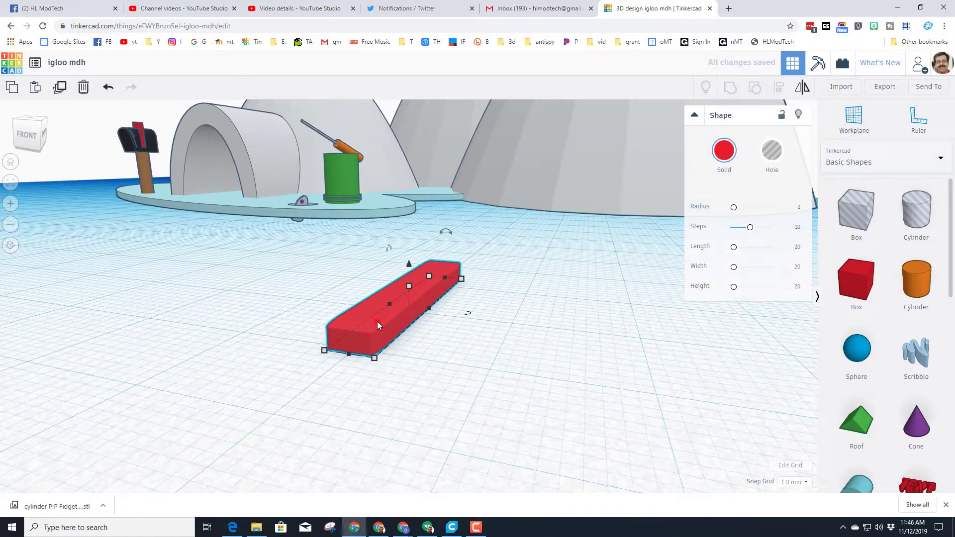
click(344, 335)
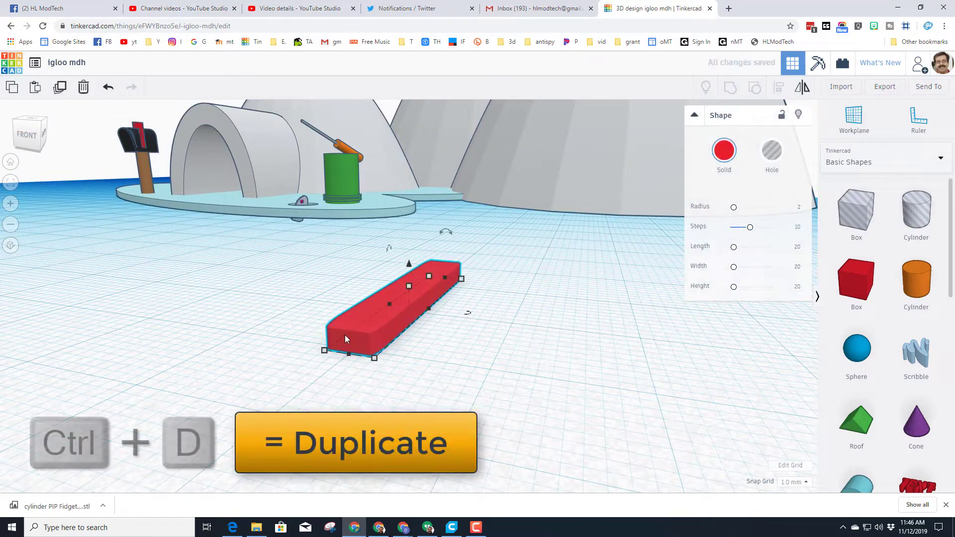
key(ctrl+d)
key(shift+Right)
key(shift+Right)
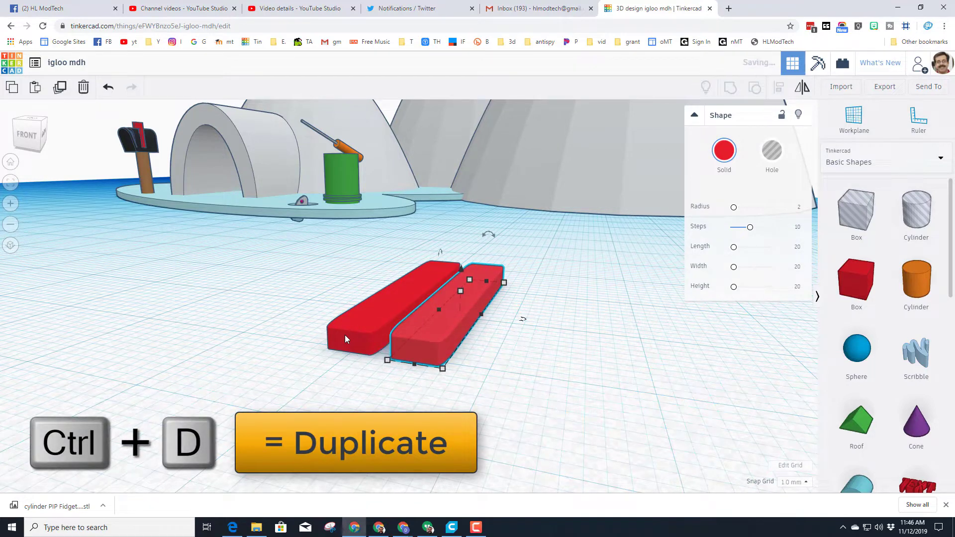
key(ctrl+d)
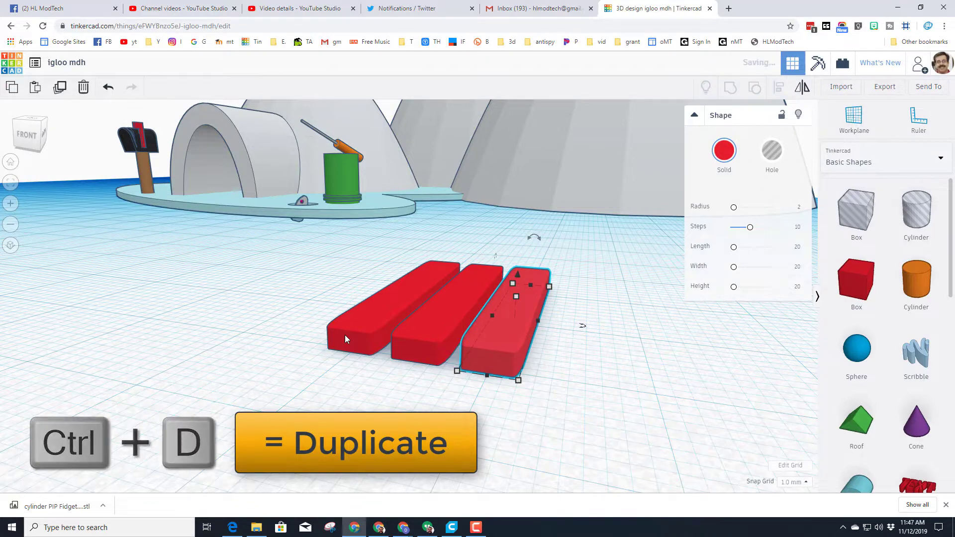
Place a Round Roof on the workplane beside the slats and rotate it upright so its half-round face points up.
right_drag(151, 441, 50, 395)
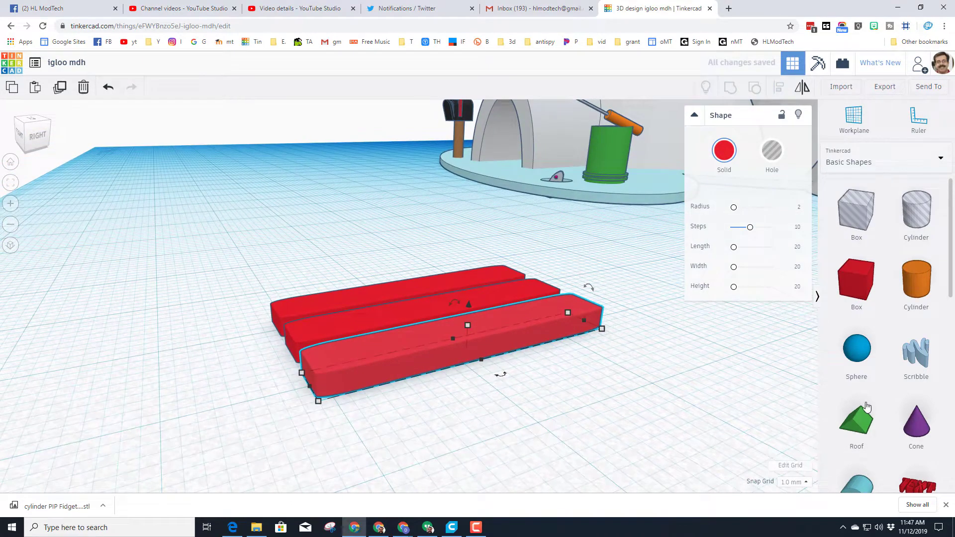
scroll(837, 396, down, 1)
click(848, 438)
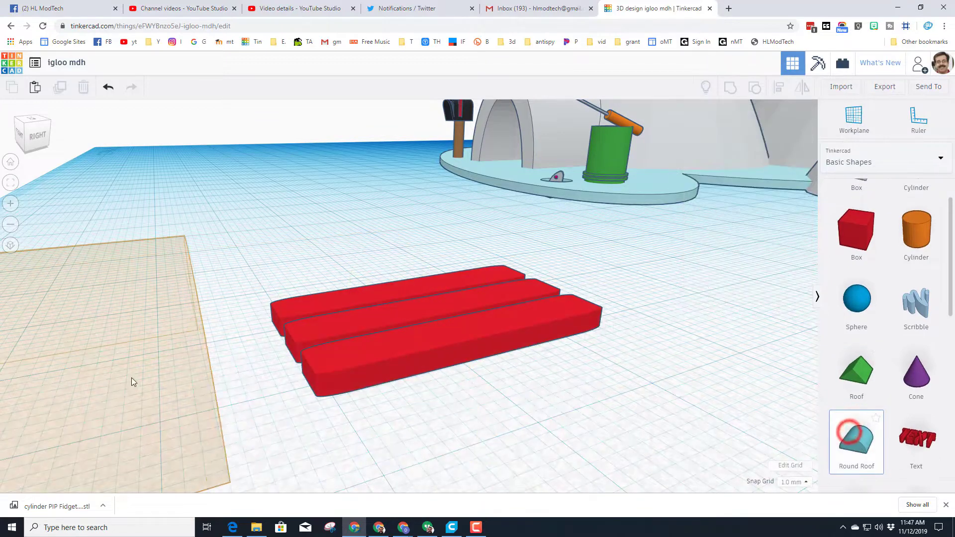
click(115, 378)
scroll(115, 365, down, 3)
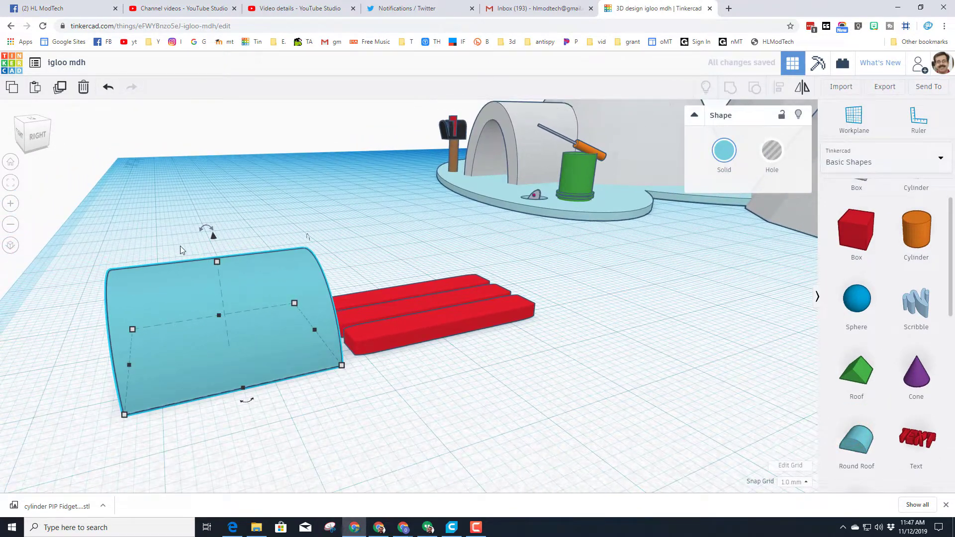
drag(199, 228, 157, 291)
Set the upright Round Roof's height to 2 mm and drop it to the workplane.
click(210, 216)
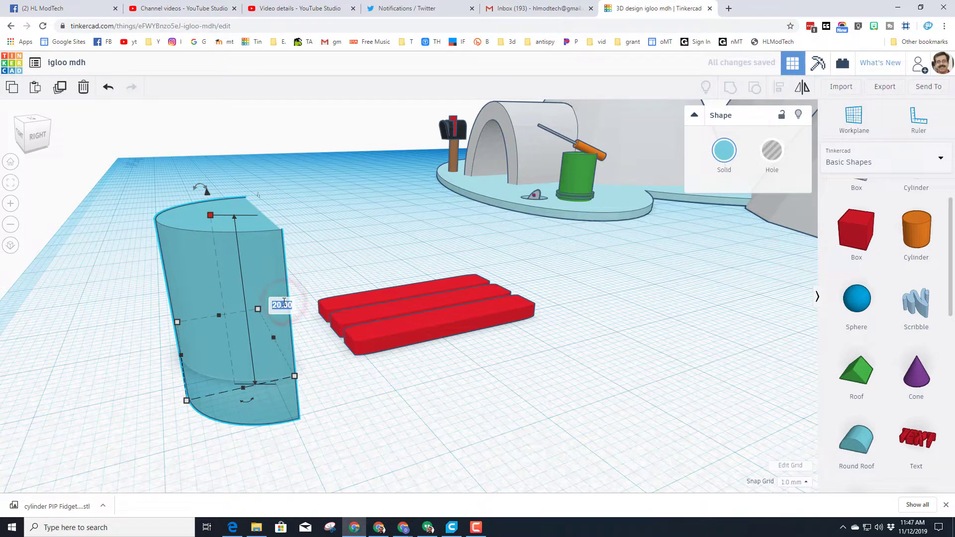
text(2)
key(Return)
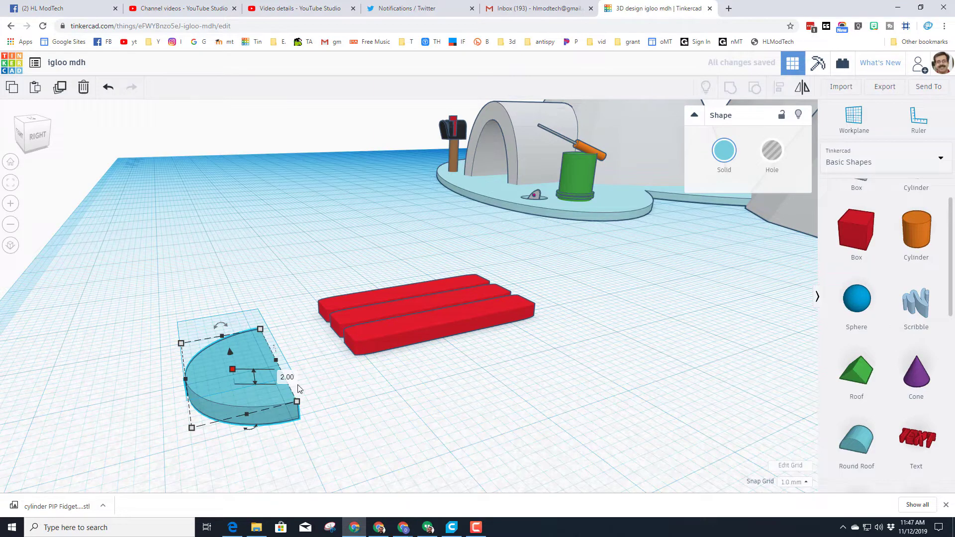
key(d)
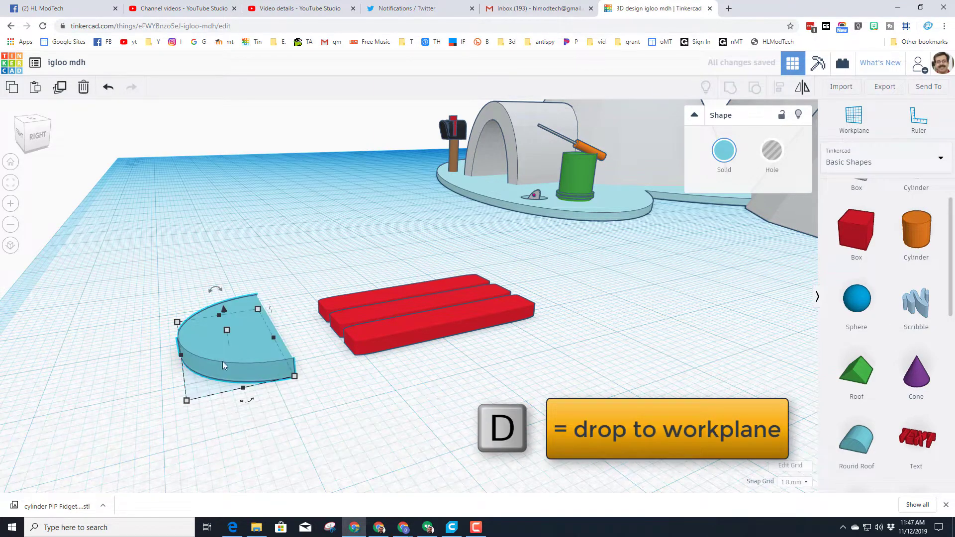
Position the flat half-round piece at the front end of the slats and resize it to match their combined width.
right_drag(120, 443, 357, 461)
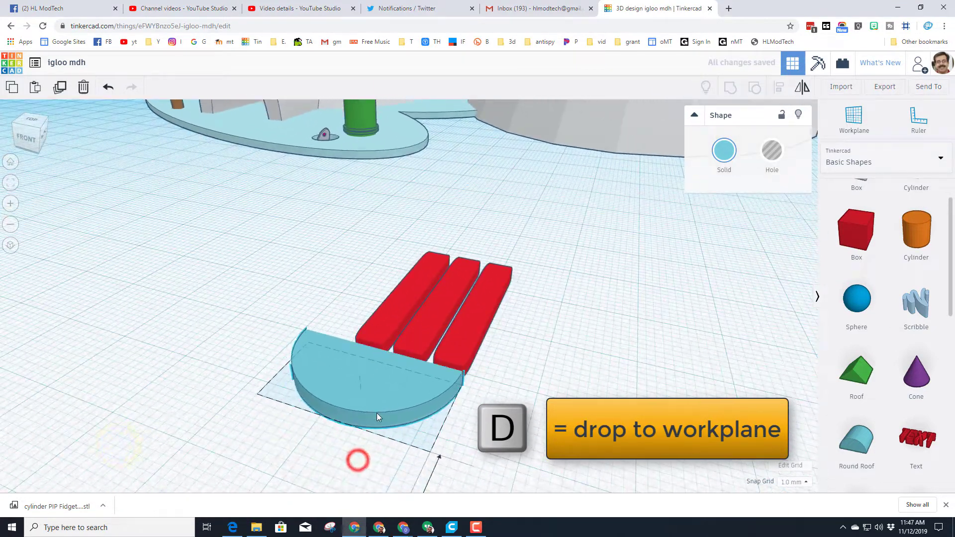
drag(376, 413, 374, 423)
mouse_move(451, 425)
mouse_down()
mouse_move(434, 425)
mouse_move(444, 422)
mouse_up()
drag(286, 374, 324, 385)
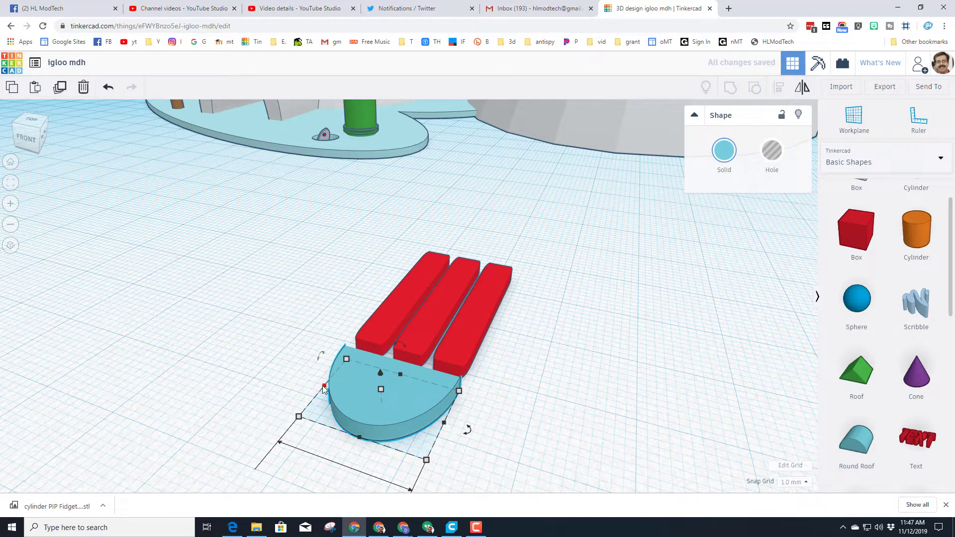
drag(323, 386, 332, 388)
drag(364, 437, 377, 417)
Select the three slats and the half-round piece and group them into one object.
right_drag(185, 469, 270, 237)
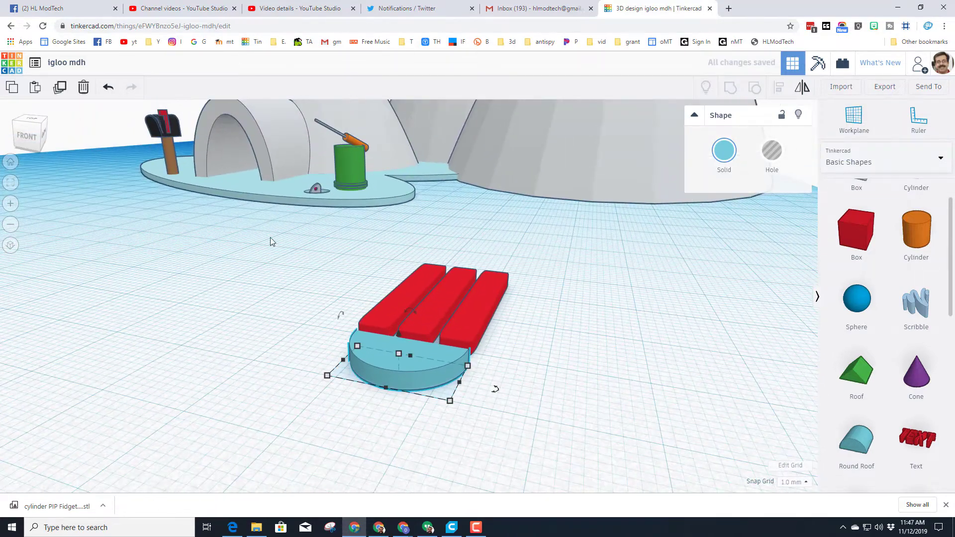
drag(313, 263, 523, 418)
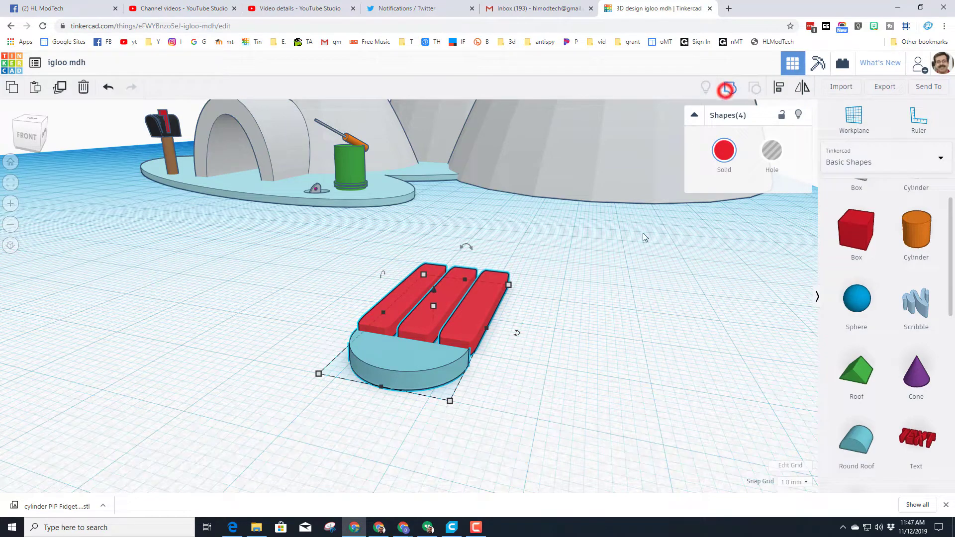
right_drag(637, 398, 439, 408)
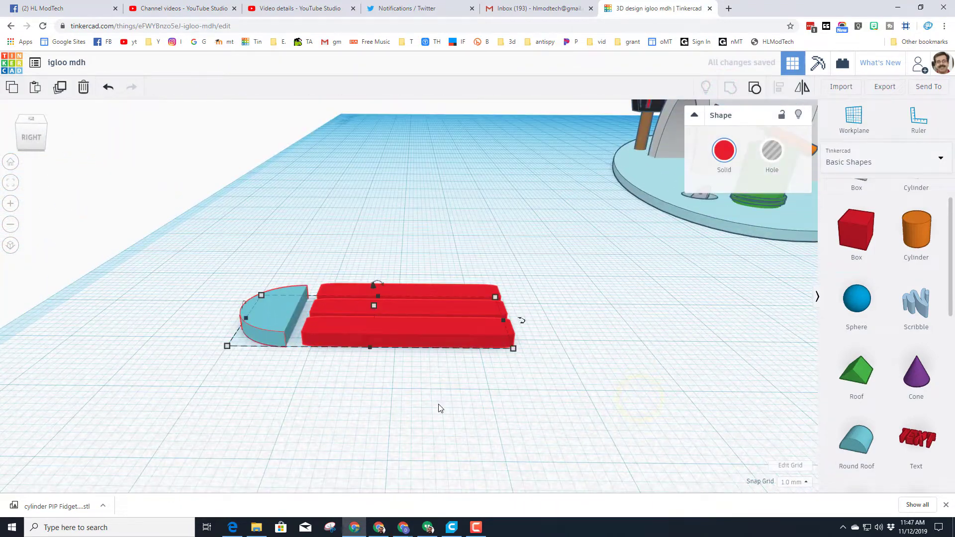
mouse_move(499, 403)
right_down()
mouse_move(489, 409)
mouse_move(509, 402)
right_up()
Add a red Box, shape it into a low strip 1 mm wide and 14 mm long, and lay it across the three slats.
drag(848, 263, 537, 311)
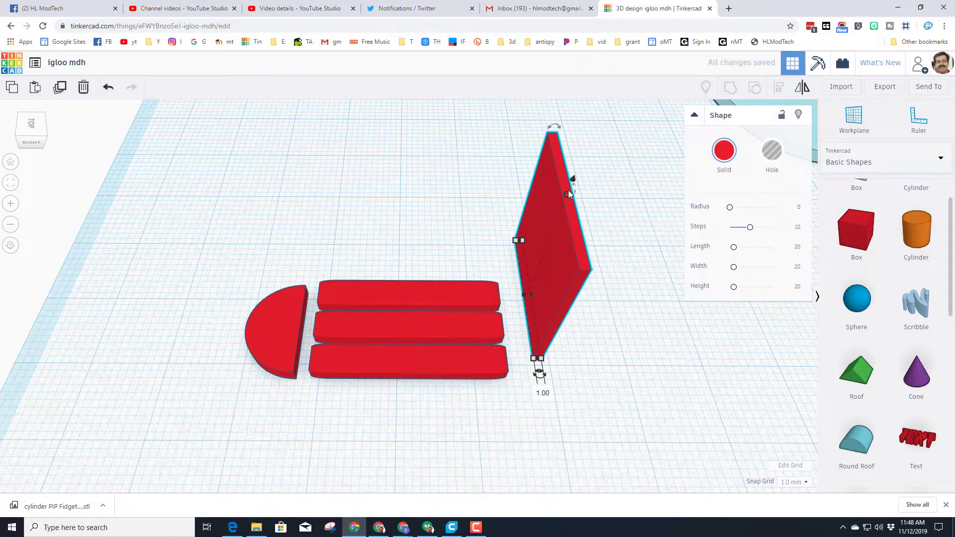
drag(568, 192, 521, 292)
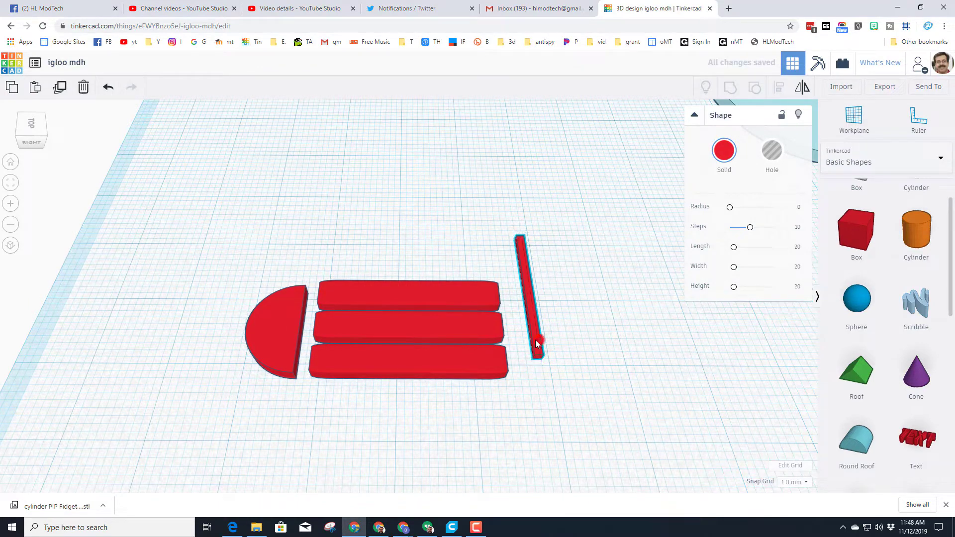
drag(539, 342, 453, 354)
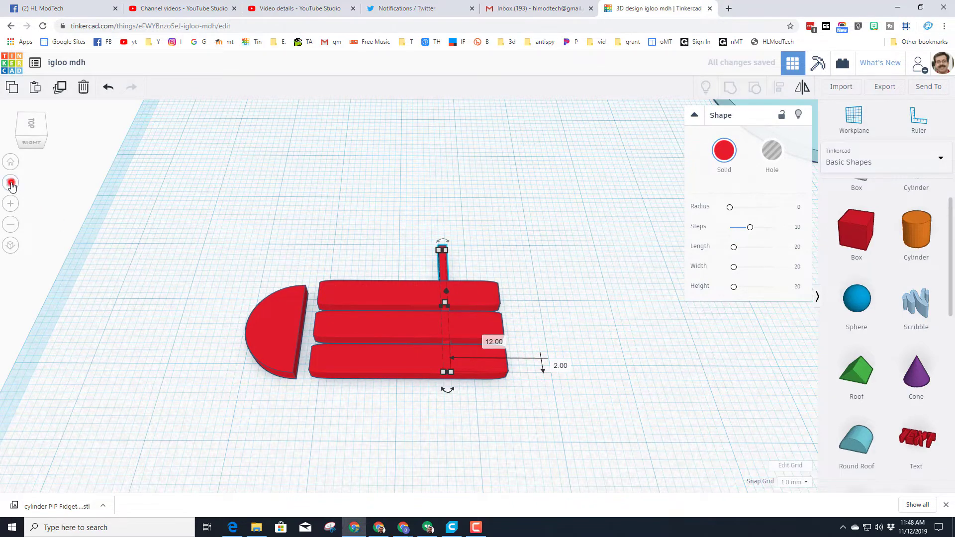
drag(411, 179, 399, 255)
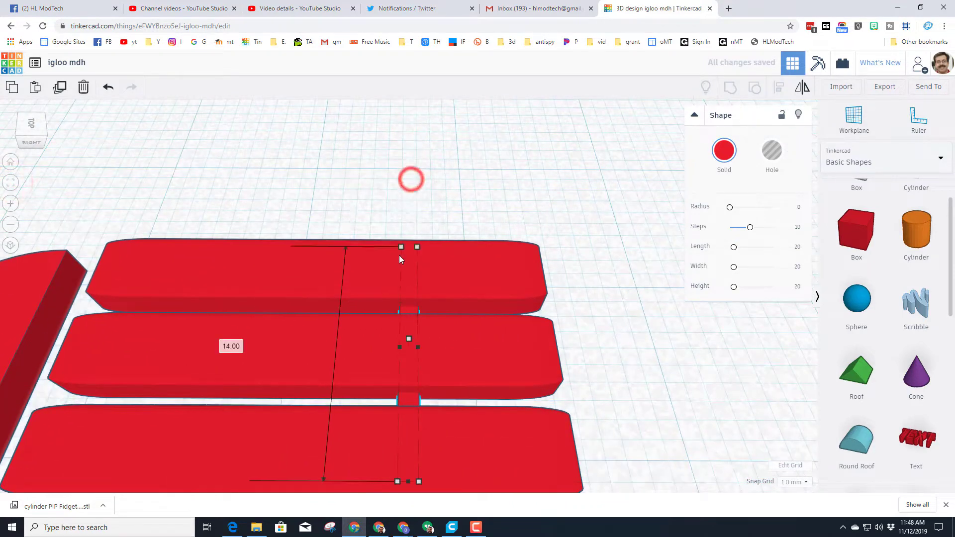
Duplicate the cross strip and move the copy along the slats toward the half-round end.
key(ctrl+d)
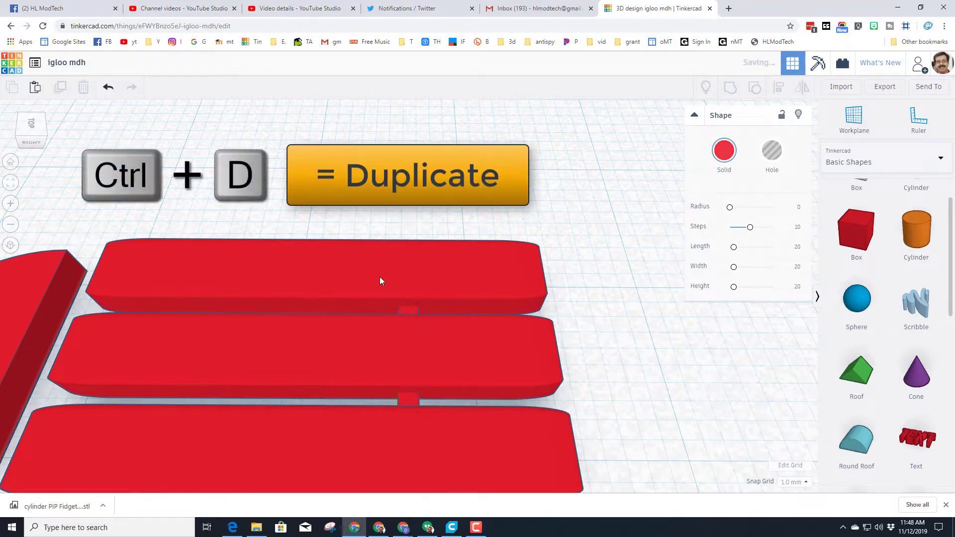
key(Left)
key(Left)
key(Left)
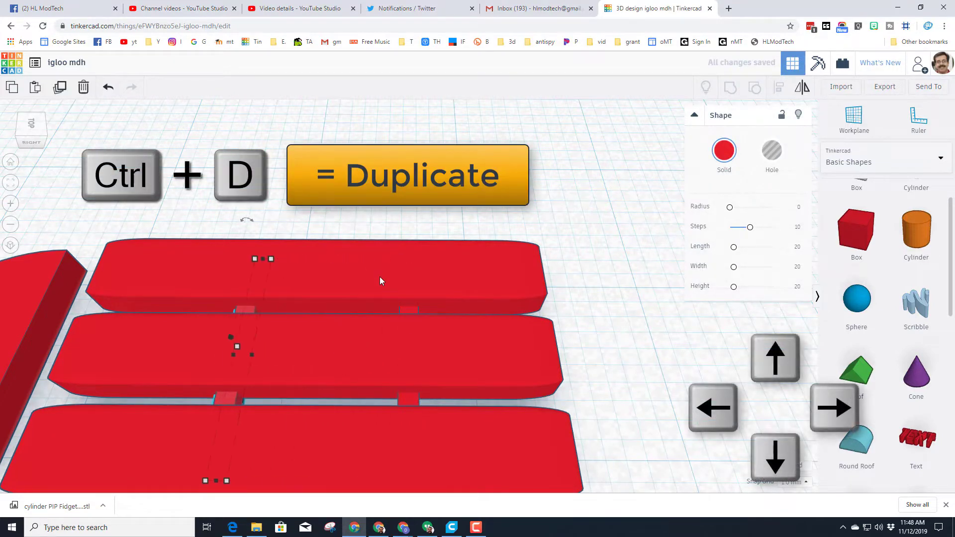
key(Left)
key(Left)
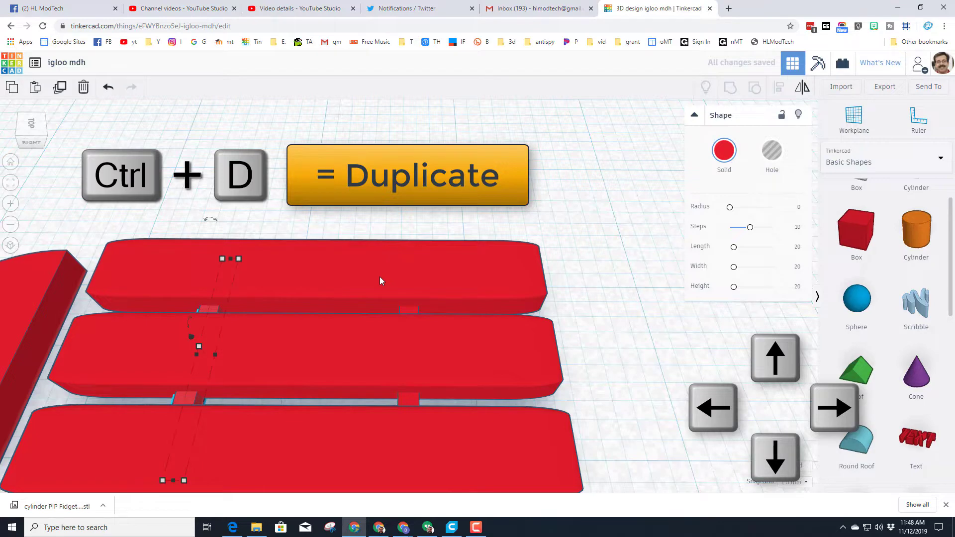
key(Left)
key(Left)
Rotate the cross strip copy at the half-round piece by 90° and shorten it to 8 mm, bridging to the middle slat.
scroll(232, 313, down, 2)
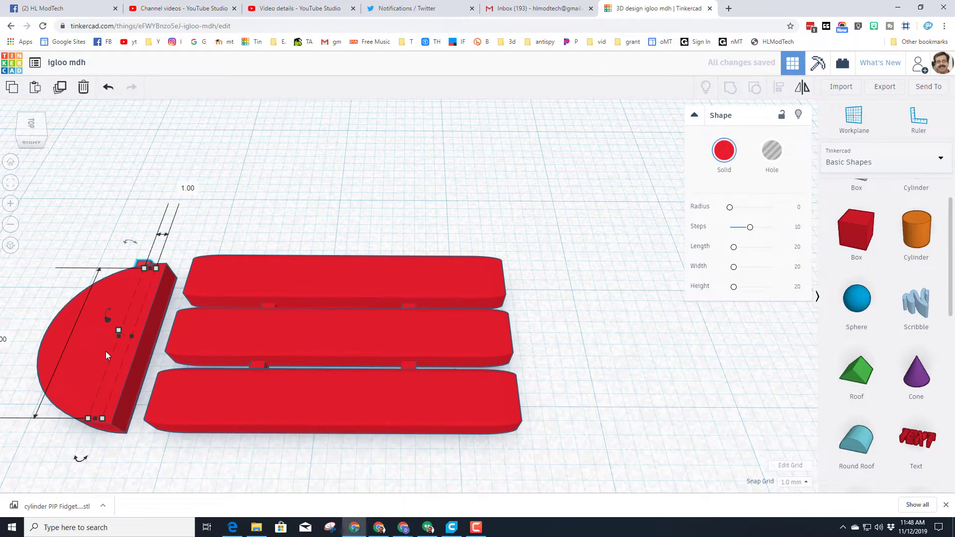
key(ctrl+z)
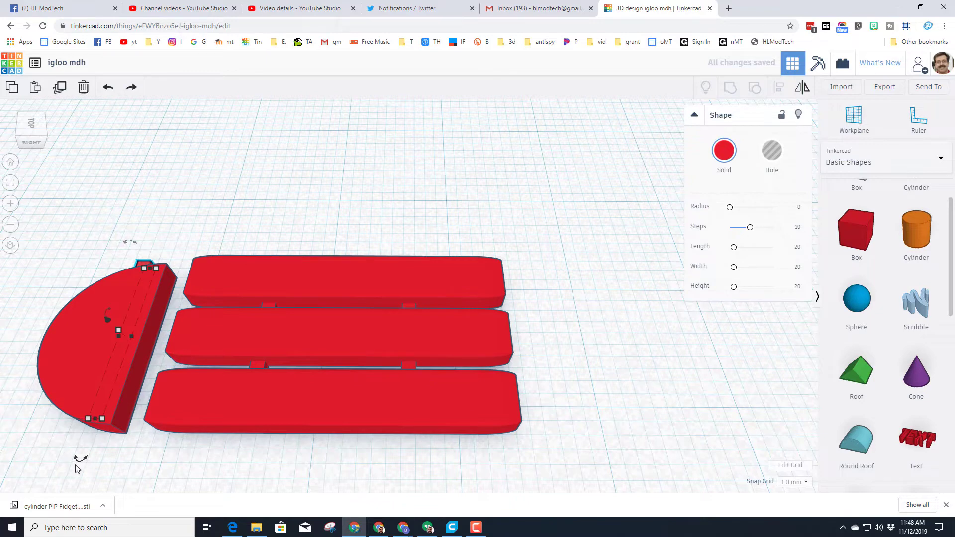
drag(77, 468, 193, 334)
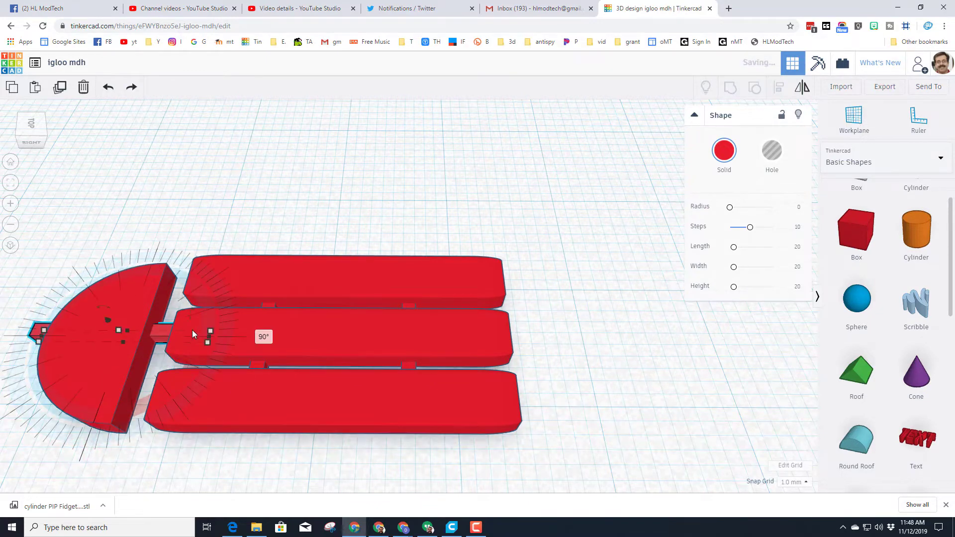
drag(41, 337, 104, 336)
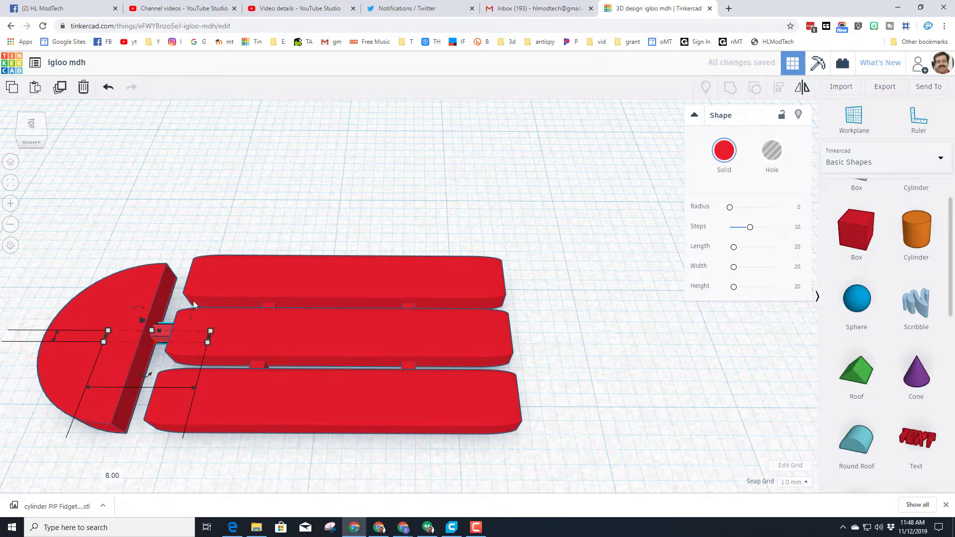
Select the slat group together with its two cross strips and group them.
click(242, 203)
drag(470, 159, 266, 496)
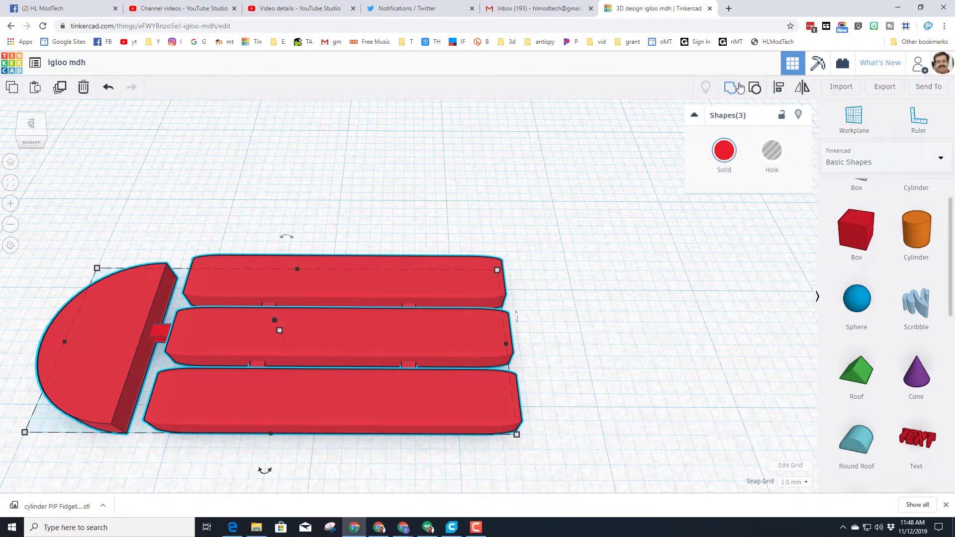
click(731, 88)
Align the connecting strip to the middle of the sled body's width and group both into one object.
drag(54, 206, 240, 431)
click(779, 88)
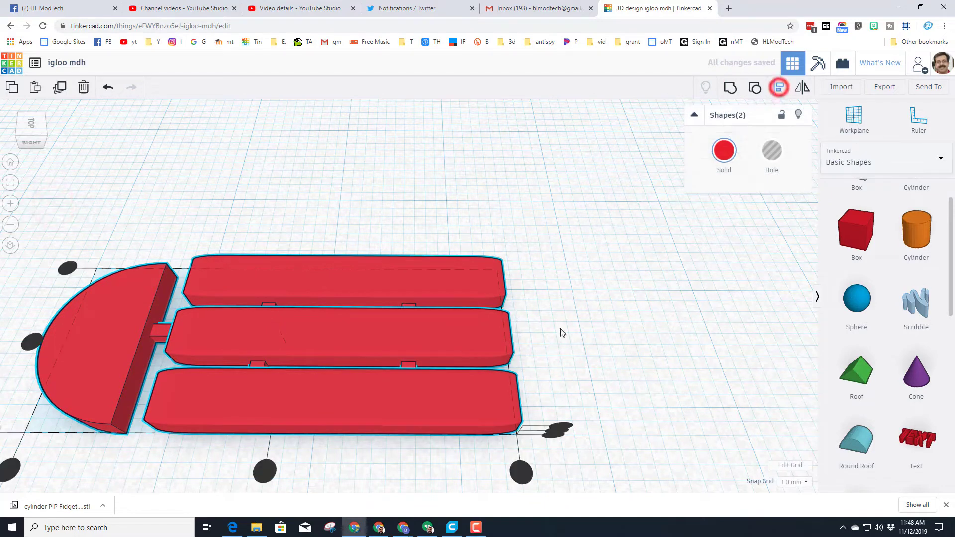
click(31, 341)
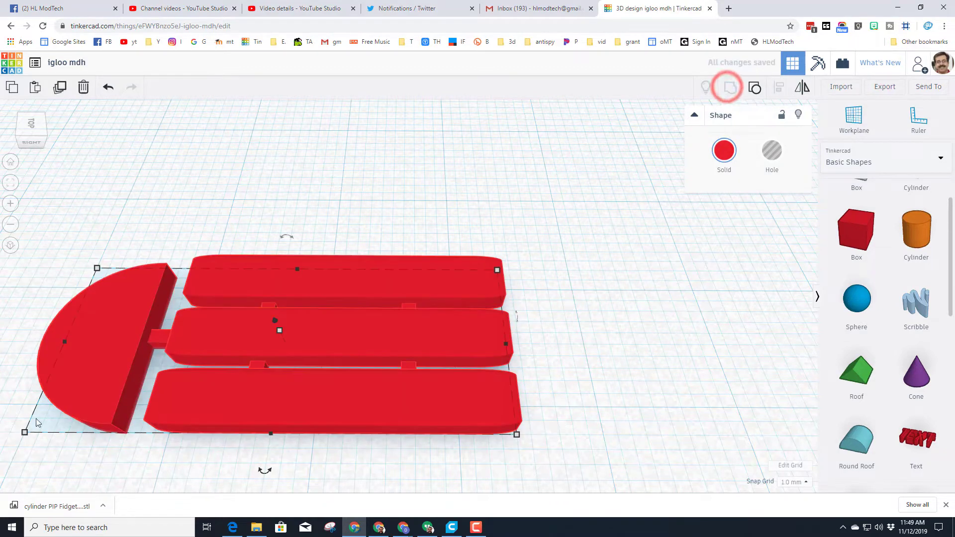
Place a Scribble shape near the sled and draw one long, nearly straight runner stroke with an upturned front end.
mouse_move(180, 390)
right_down()
mouse_move(189, 350)
mouse_move(177, 389)
right_up()
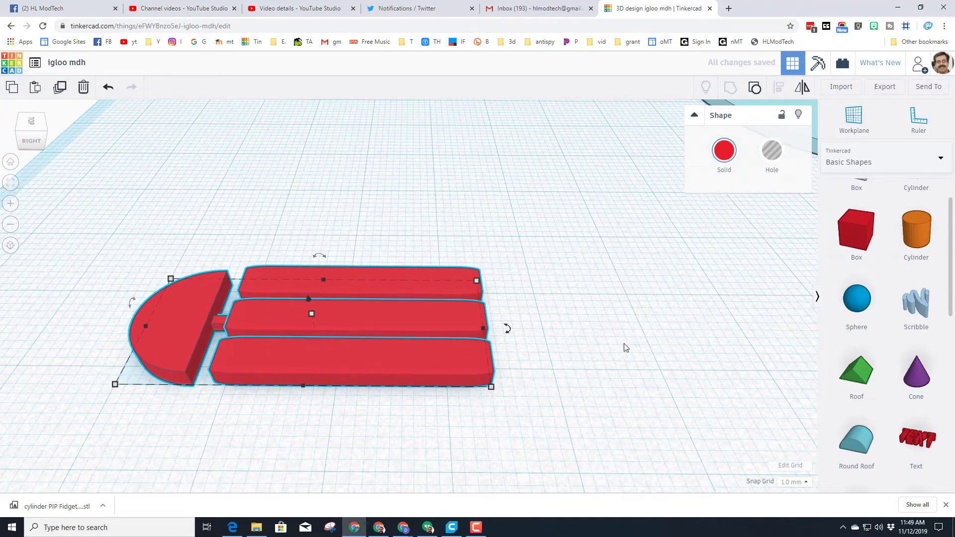
scroll(645, 243, down, 6)
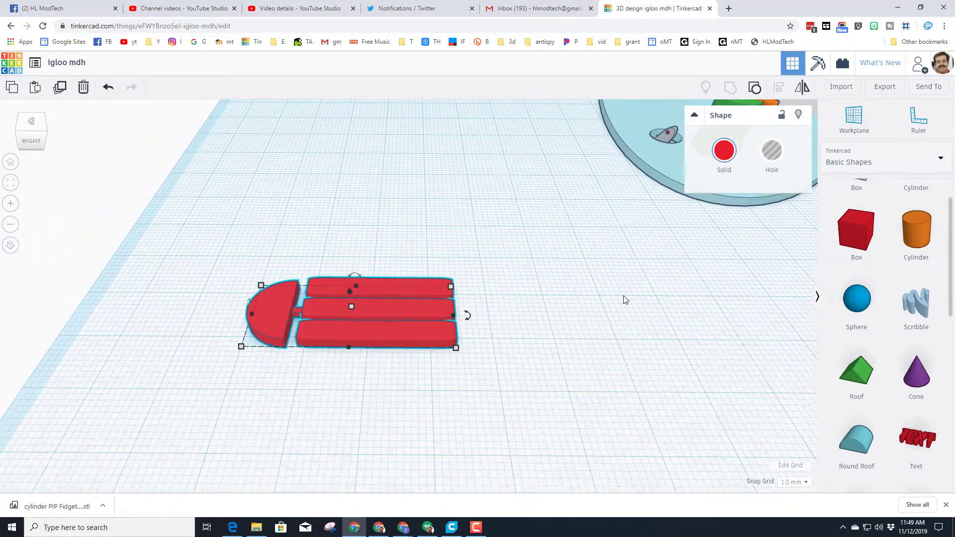
mouse_move(918, 302)
mouse_down()
mouse_move(424, 438)
mouse_move(395, 417)
mouse_move(378, 437)
mouse_up()
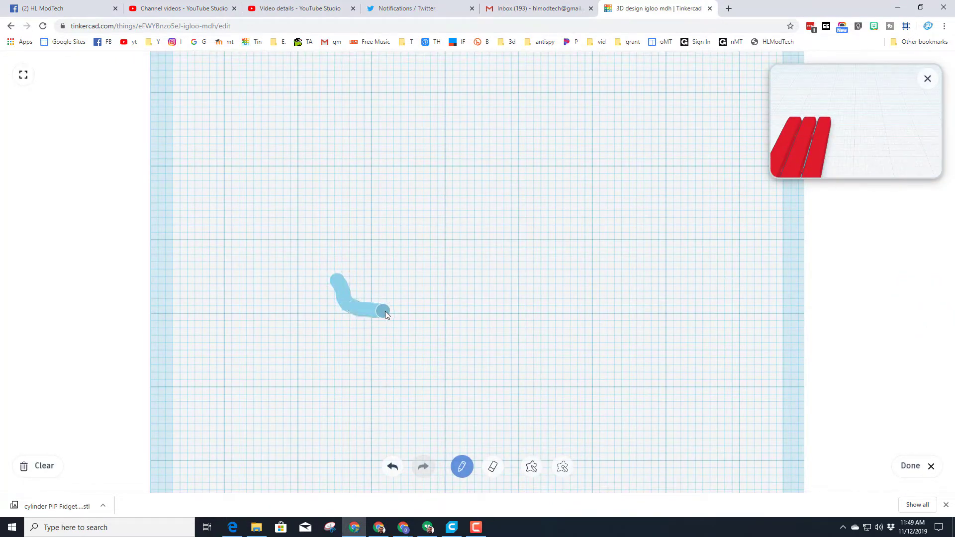
drag(468, 318, 557, 309)
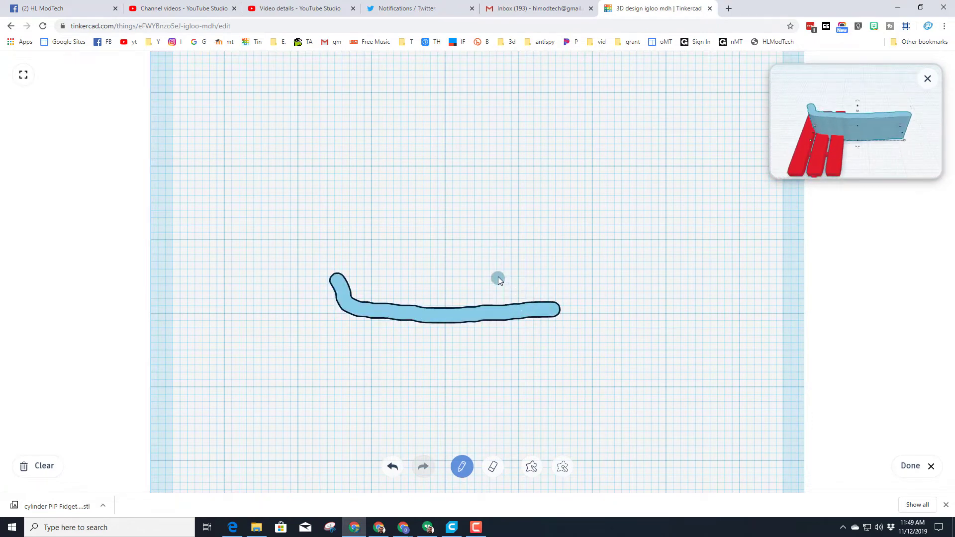
Draw two slanted support struts rising from the runner stroke and erase their rounded tips to leave flat tops.
drag(514, 302, 496, 273)
drag(416, 283, 399, 306)
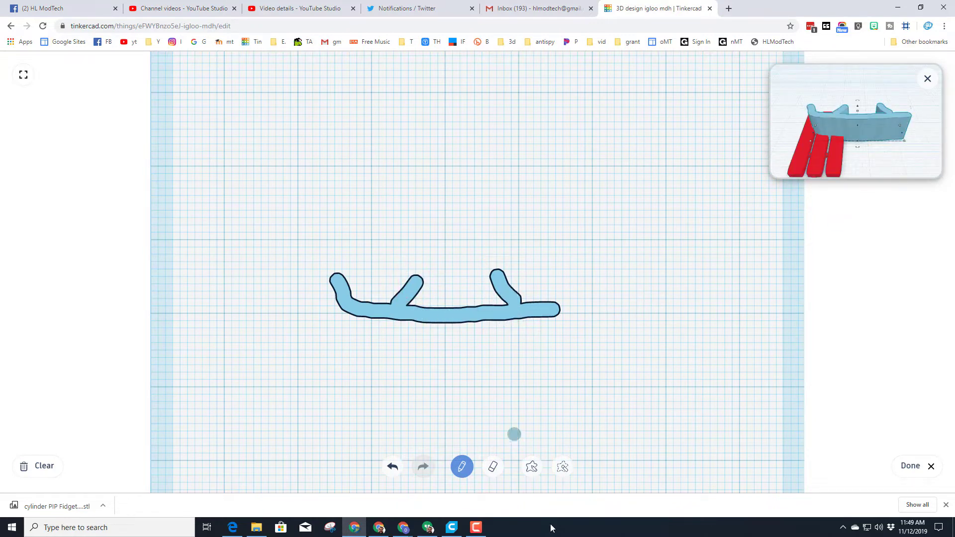
click(493, 466)
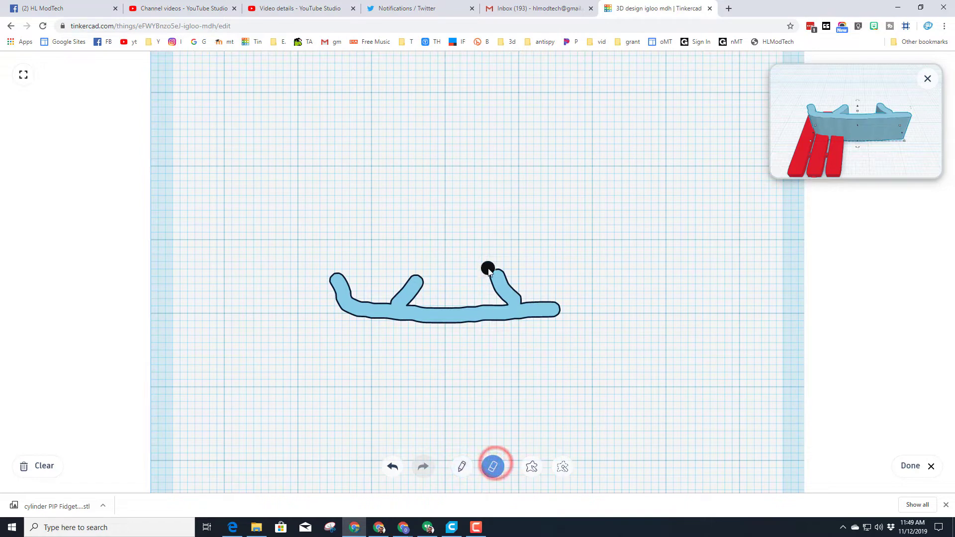
drag(487, 267, 513, 269)
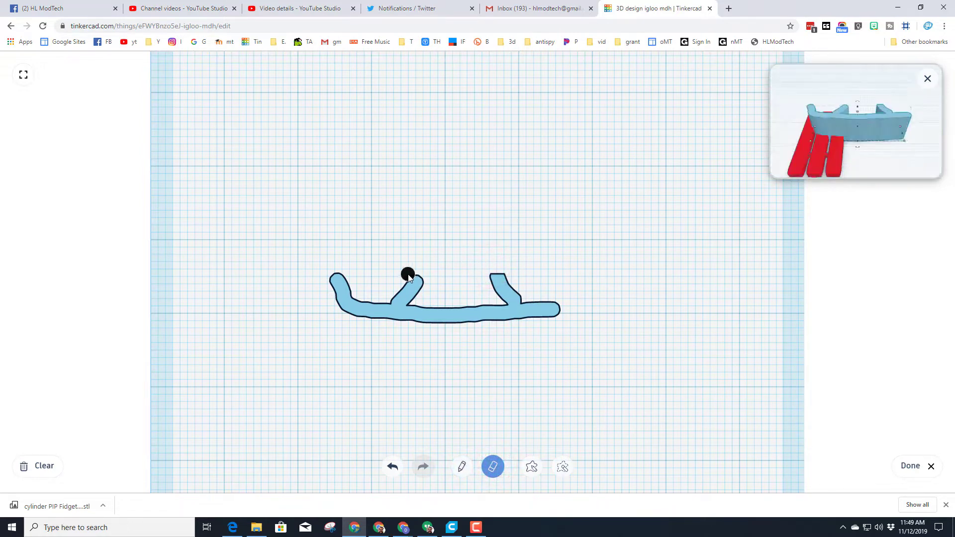
drag(408, 271, 422, 273)
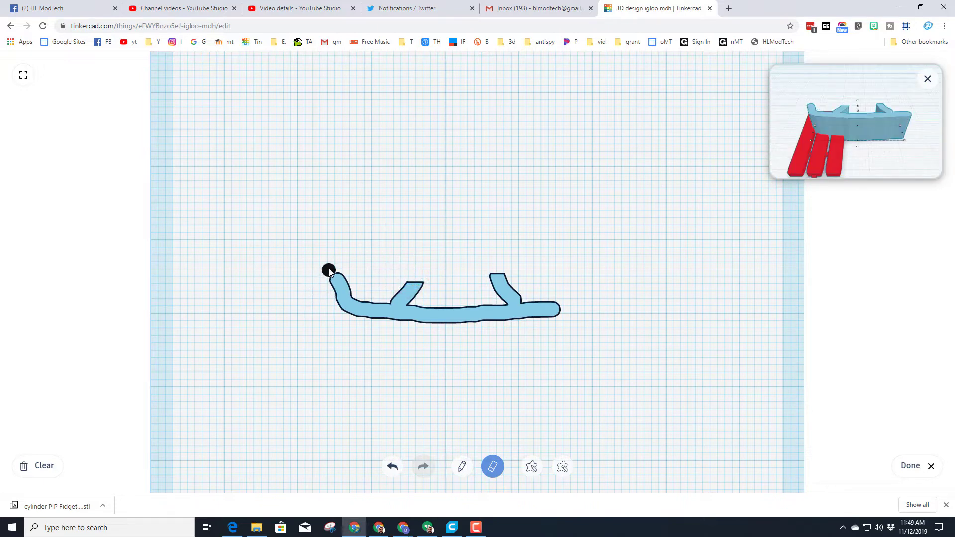
Trim the outer side of the runner's upturned front end, redraw it as a thicker rounded tip and finish the scribble.
drag(329, 271, 326, 269)
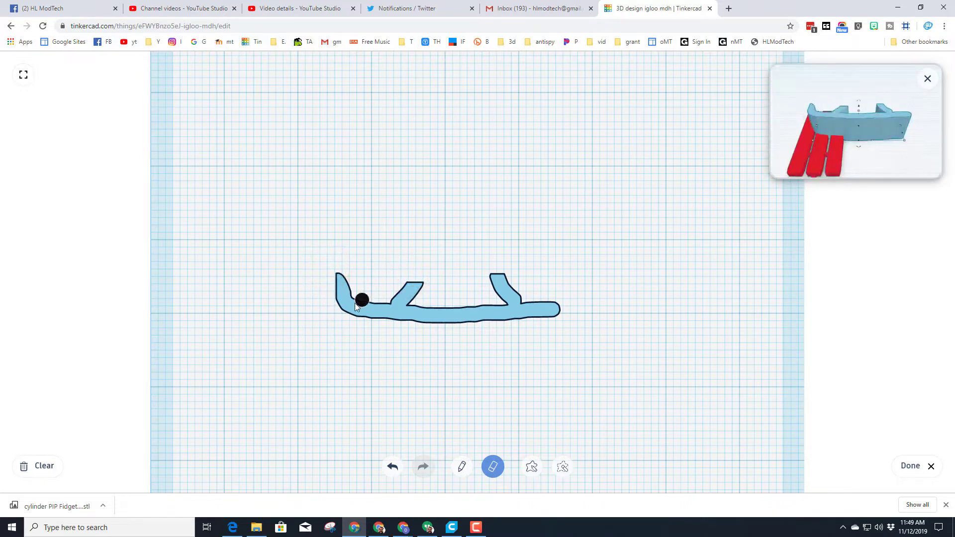
click(463, 472)
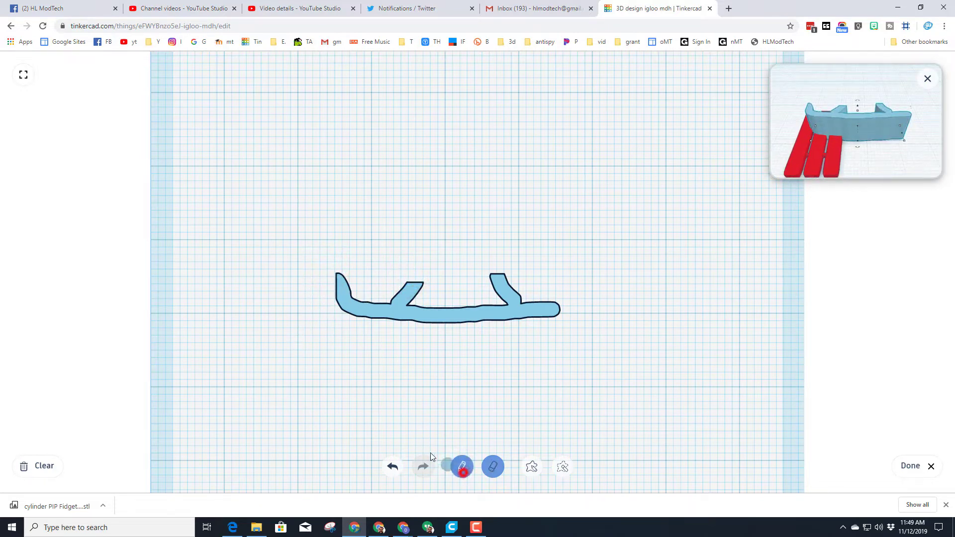
click(342, 290)
click(334, 279)
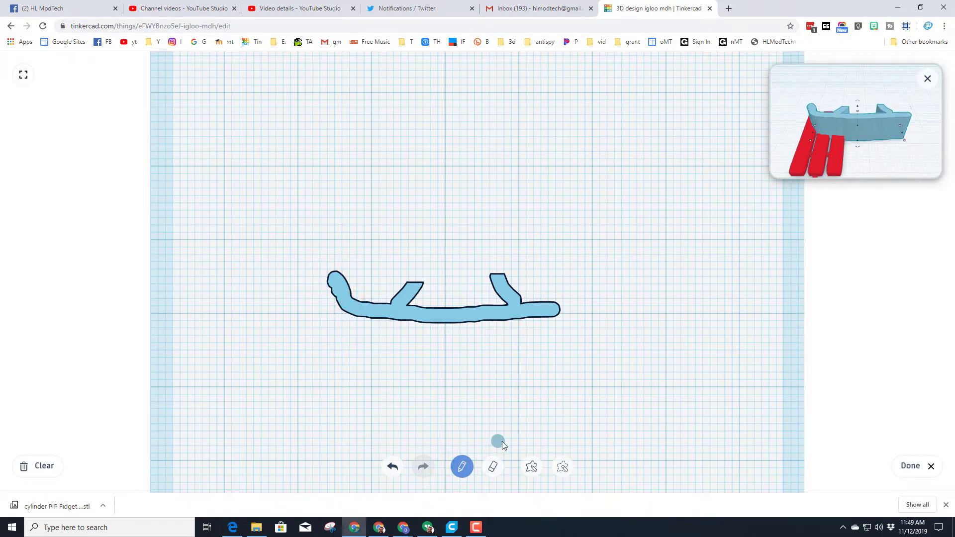
click(908, 470)
Rotate the scribbled runner in the horizontal plane so it runs parallel to the sled's slats, with its upturned end toward the half-round front.
scroll(510, 333, down, 3)
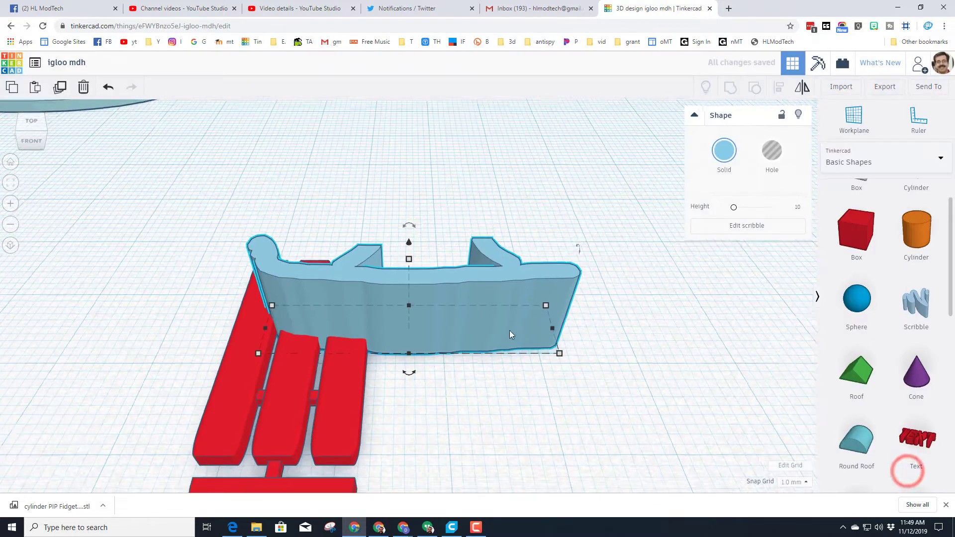
mouse_move(537, 364)
right_down()
mouse_move(383, 370)
mouse_move(424, 417)
right_up()
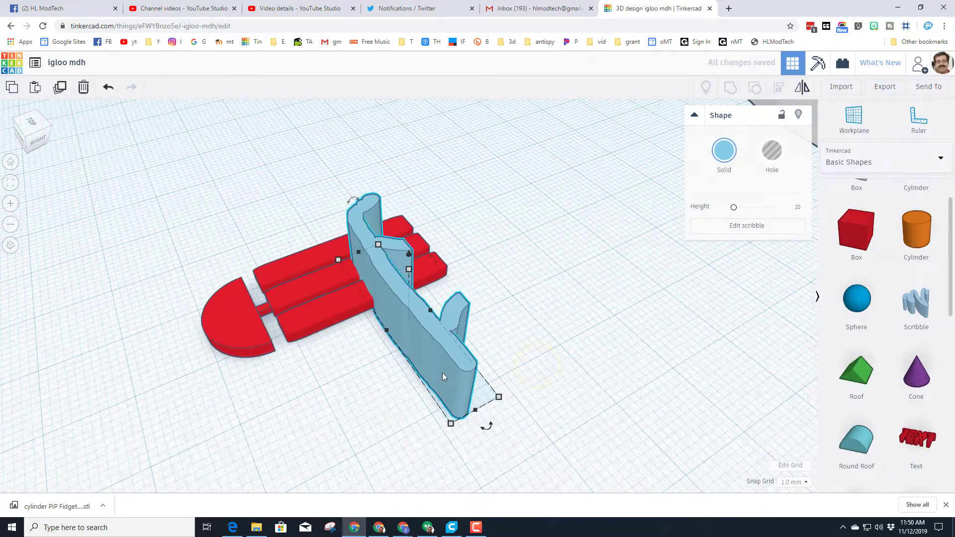
drag(490, 427, 488, 276)
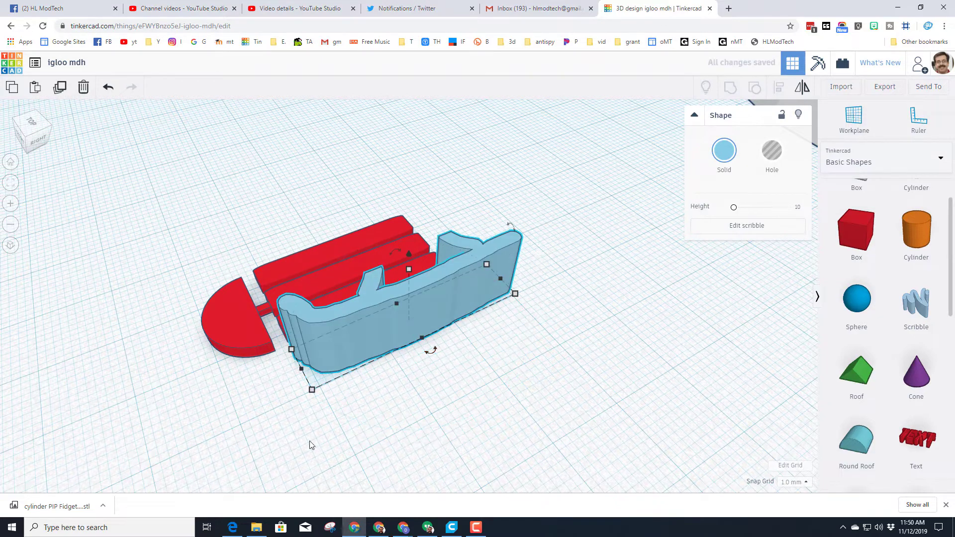
Rotate the runner by 90° about its long axis so it stands upright with the struts pointing up.
click(30, 125)
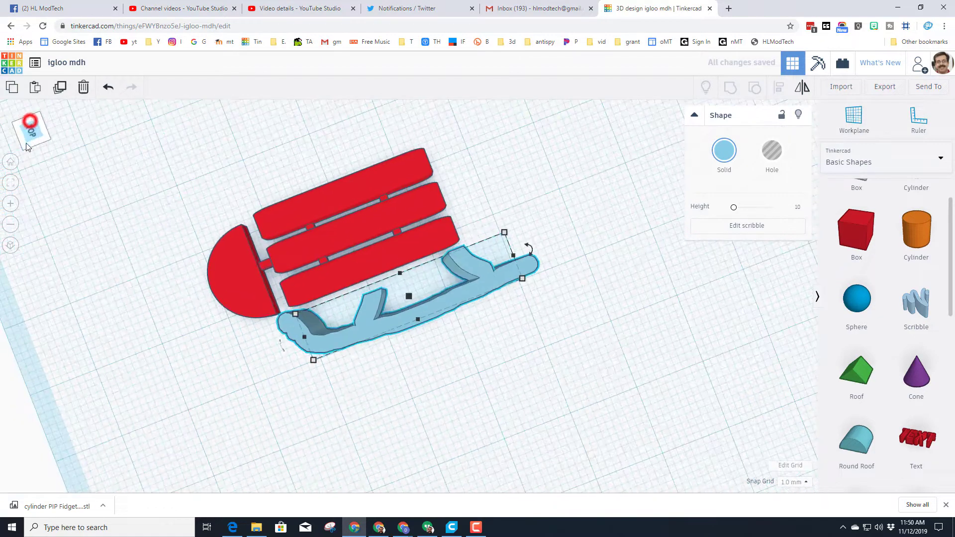
click(24, 146)
mouse_move(497, 220)
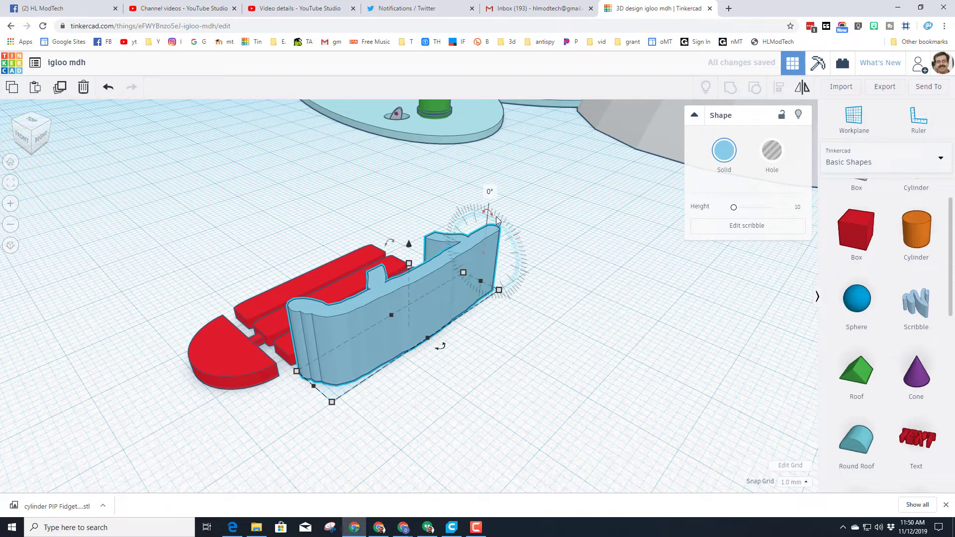
drag(493, 219, 506, 264)
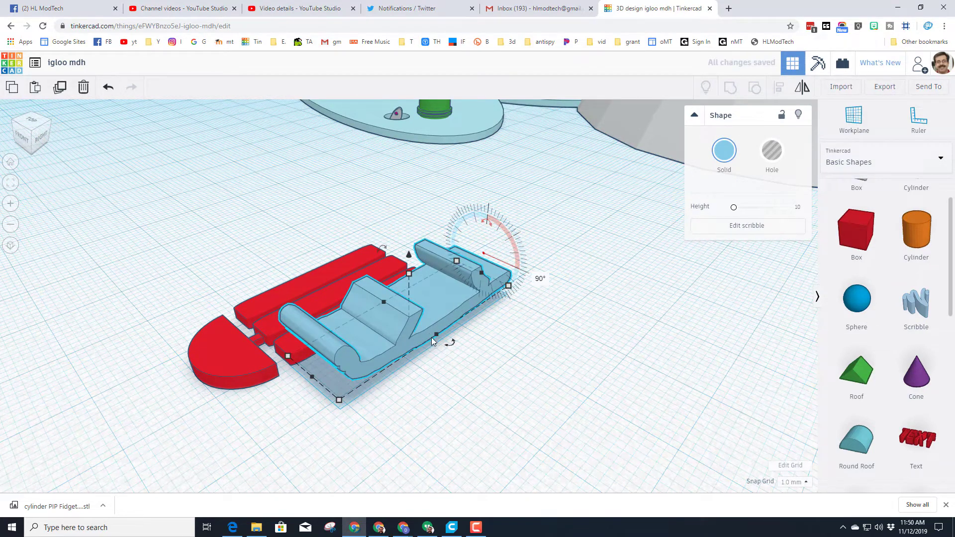
Thin the runner and set its thickness to 1 mm.
drag(435, 333, 395, 297)
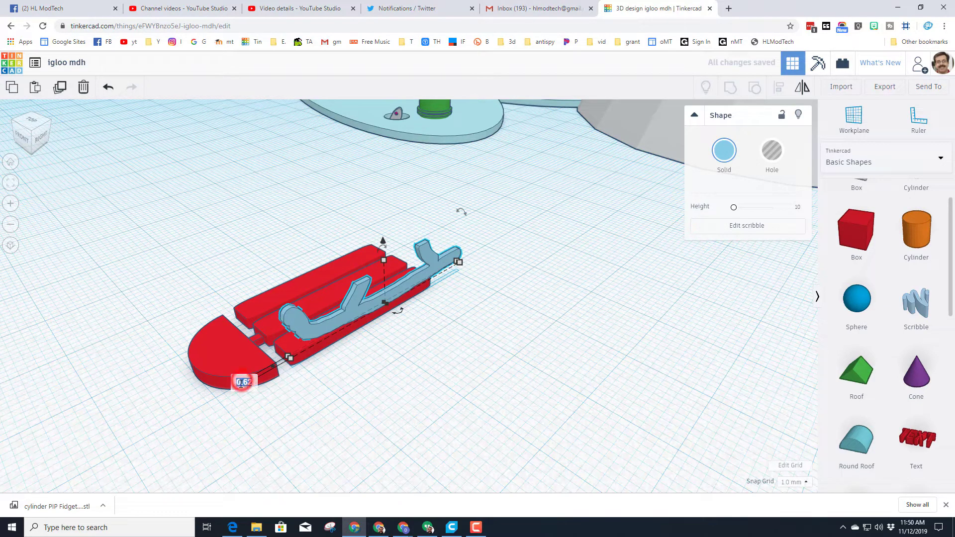
text(1)
key(Return)
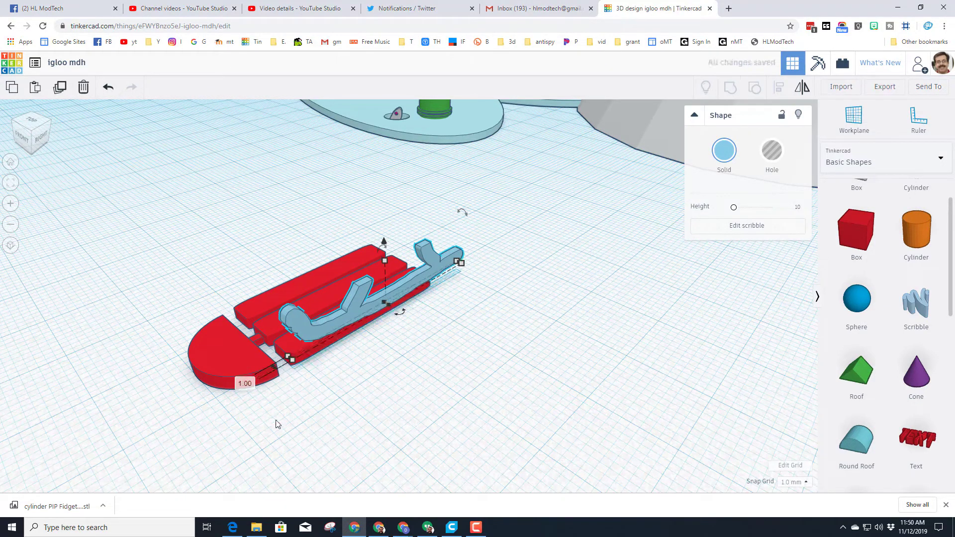
Duplicate the runner, shift the copy sideways to the opposite outer slat and group both runners.
mouse_move(313, 437)
right_down()
mouse_move(390, 435)
mouse_move(367, 385)
right_up()
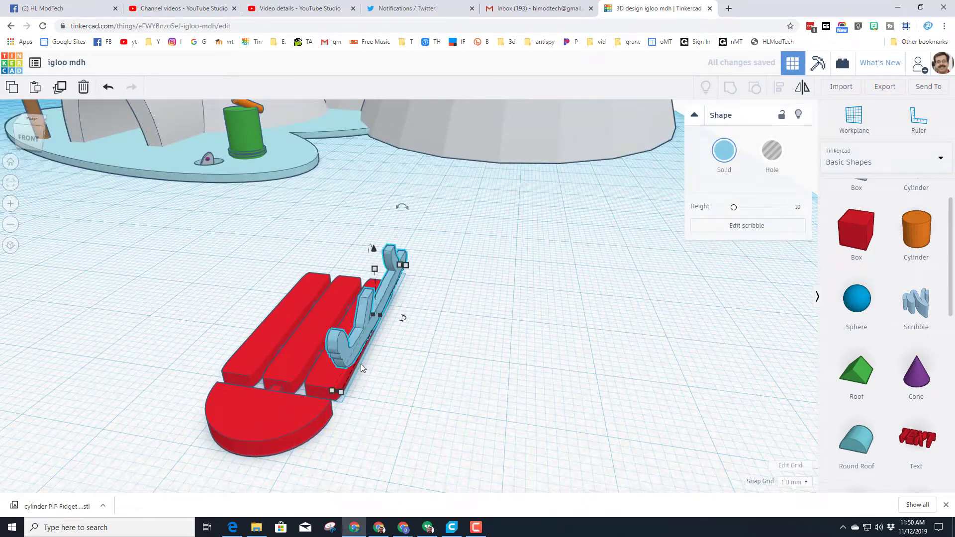
key(ctrl+d)
key(Left)
key(Left)
key(Left)
key(Left)
key(Left)
key(Left)
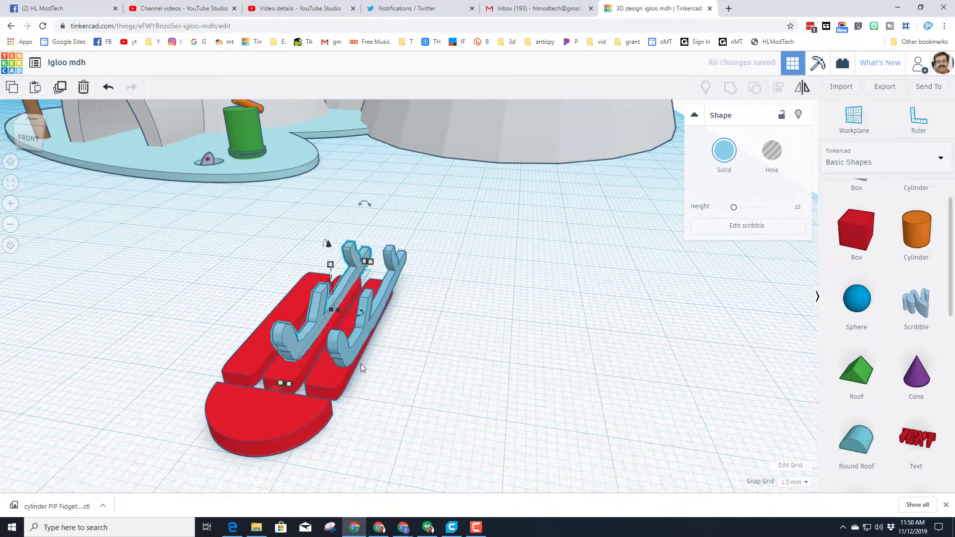
key(Left)
key(Left)
key(Left)
key(Left)
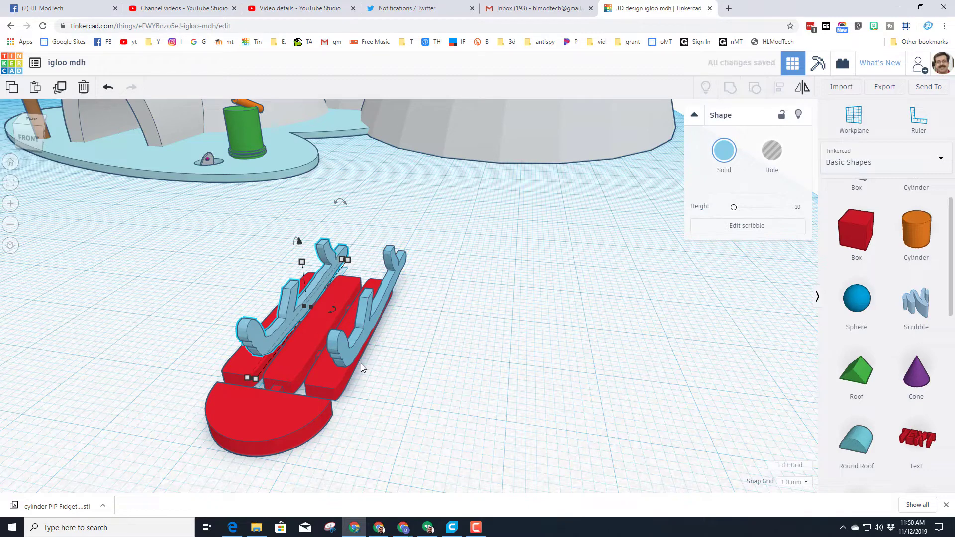
shift+click(397, 266)
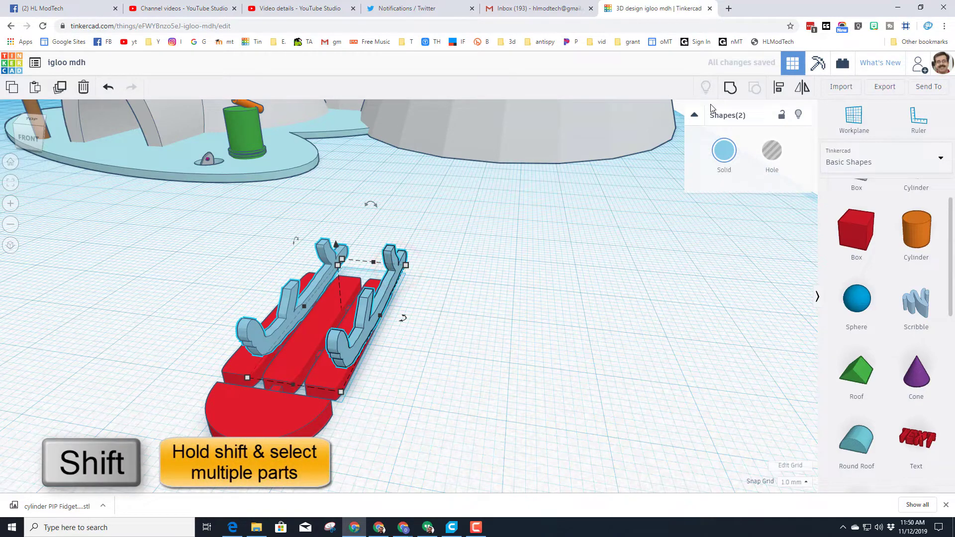
click(729, 90)
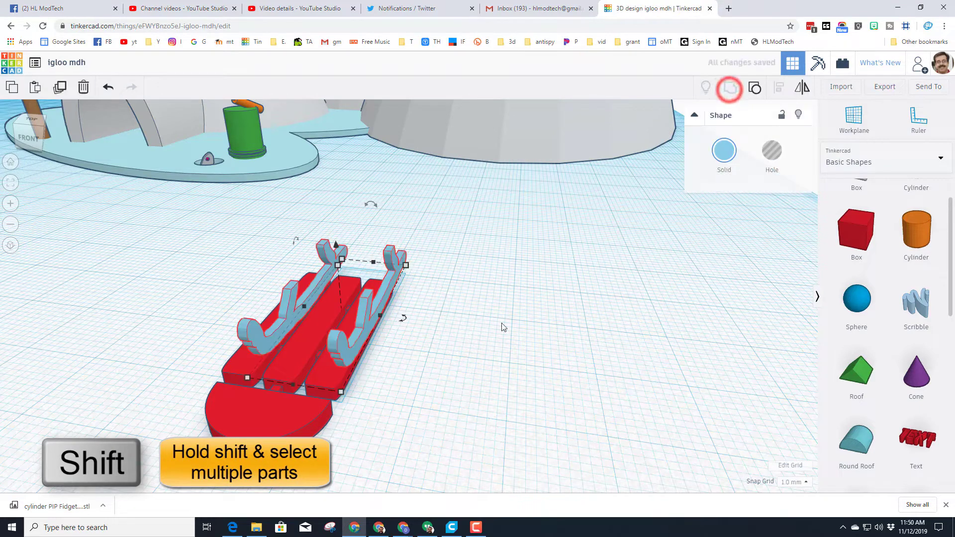
Place a workplane on the flat top of a runner strut and drop the red sled body onto it.
click(317, 378)
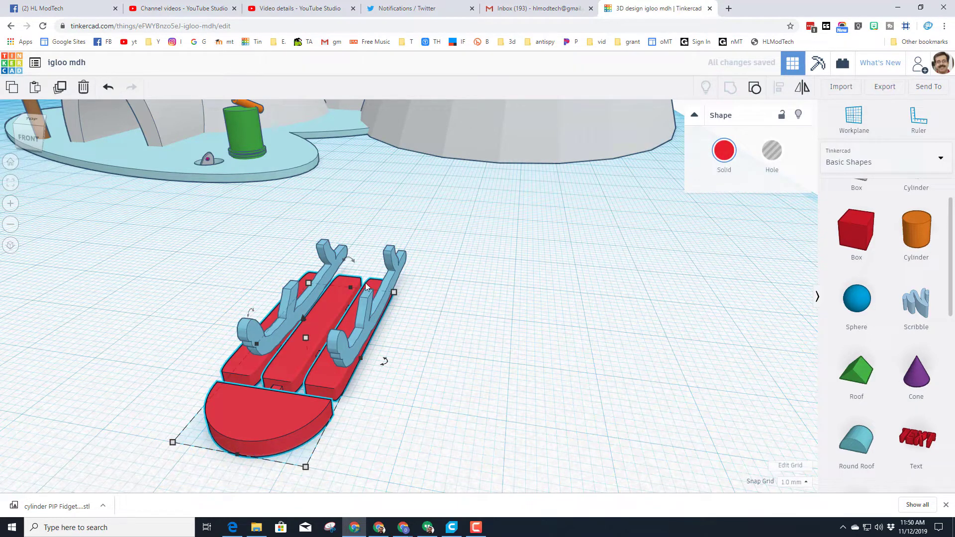
click(869, 120)
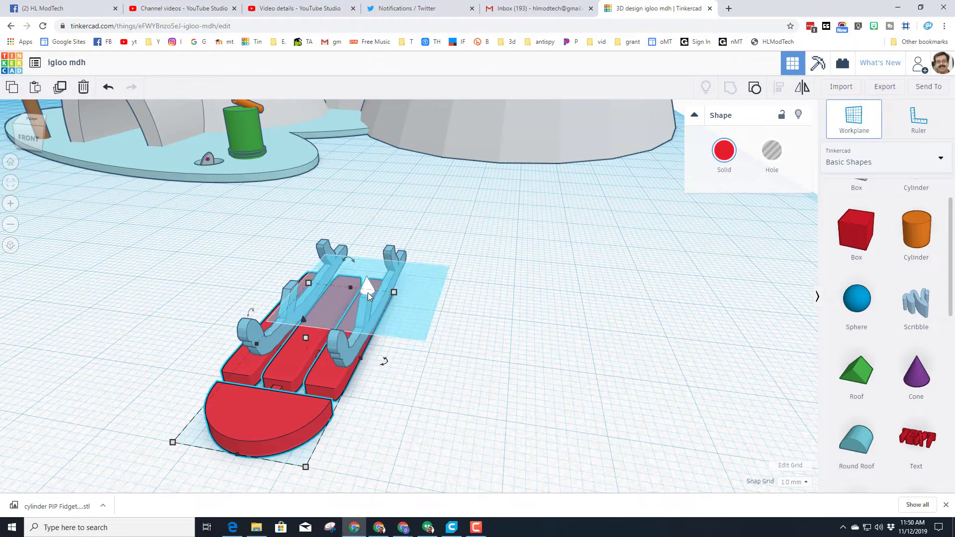
click(368, 293)
click(277, 434)
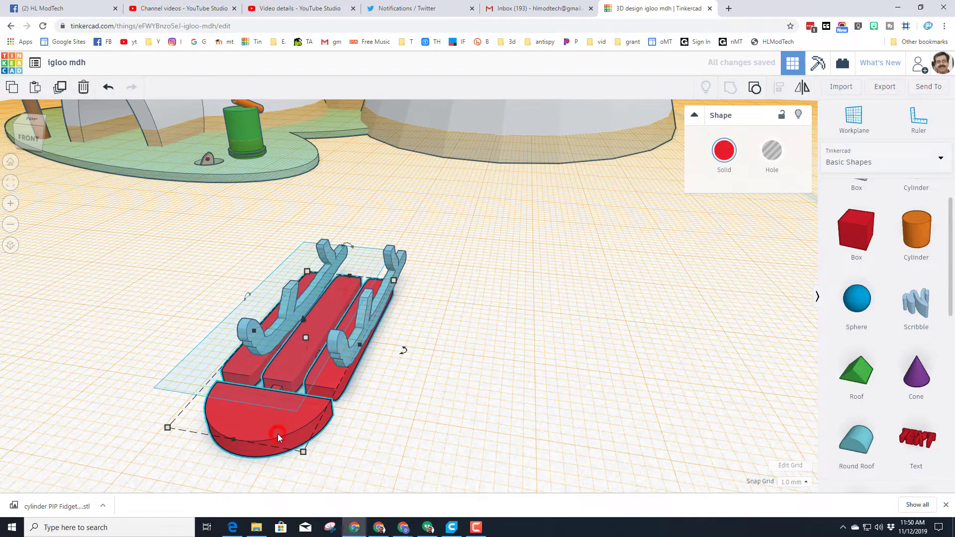
key(d)
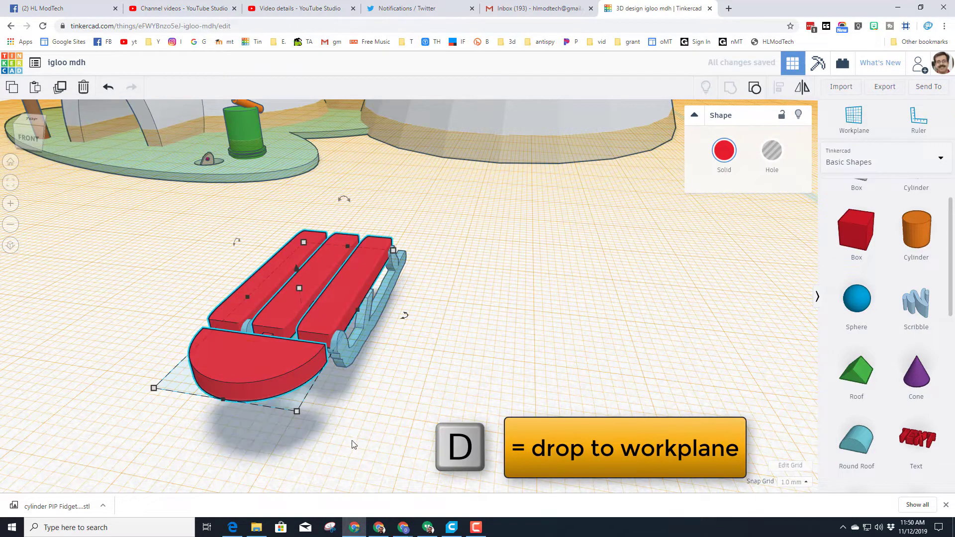
Shift the sled body backward over the runners until the half-round front sits behind their upturned tips, and nudge it sideways over them.
right_drag(352, 444, 482, 294)
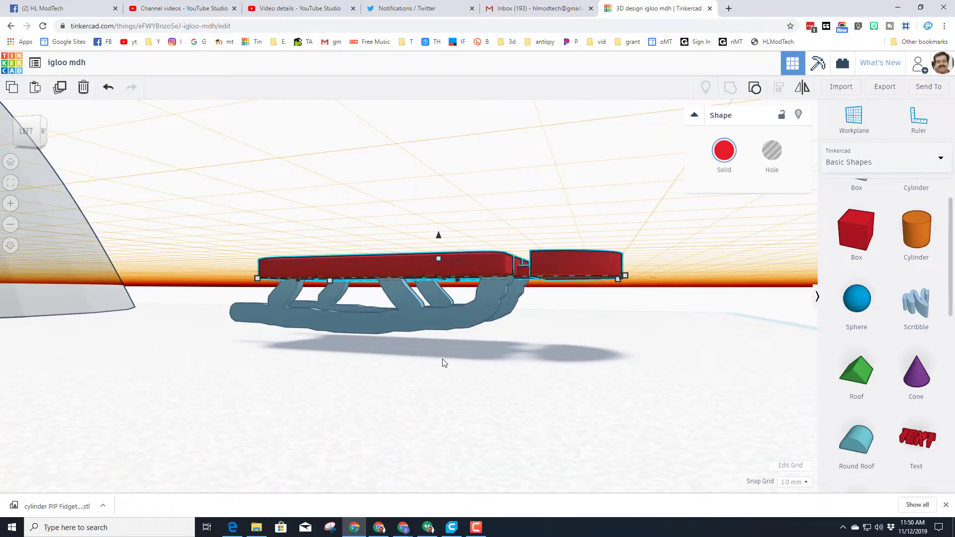
right_drag(445, 368, 508, 400)
click(504, 402)
click(473, 346)
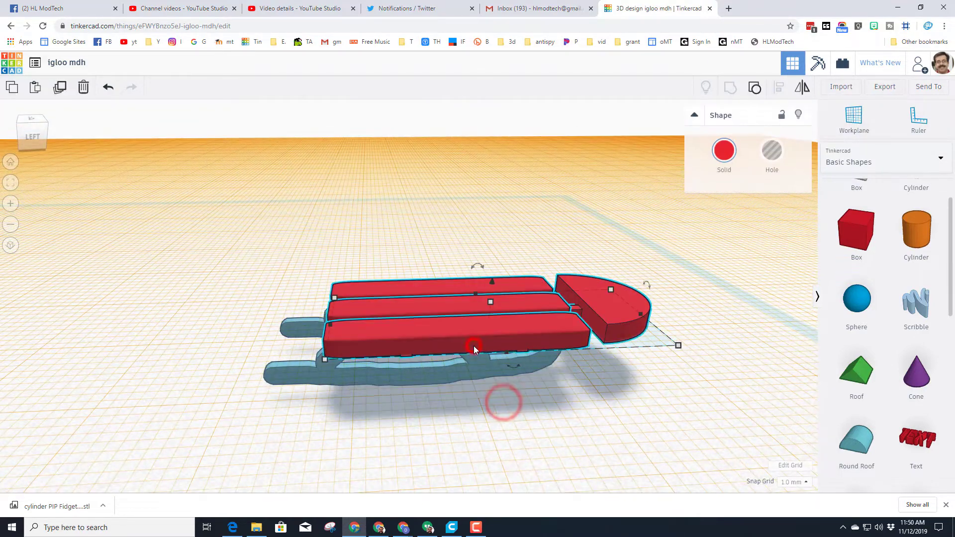
key(Left)
key(Left)
key(Left)
key(Left)
key(Left)
key(Left)
key(Left)
key(Left)
key(Left)
key(Left)
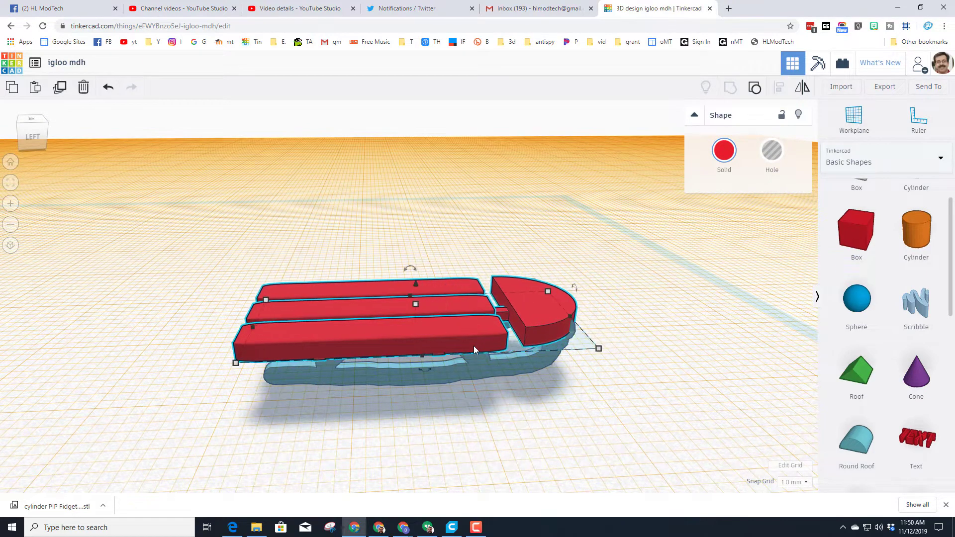
key(Left)
key(Left)
key(Left)
key(Left)
key(Left)
key(Up)
key(Up)
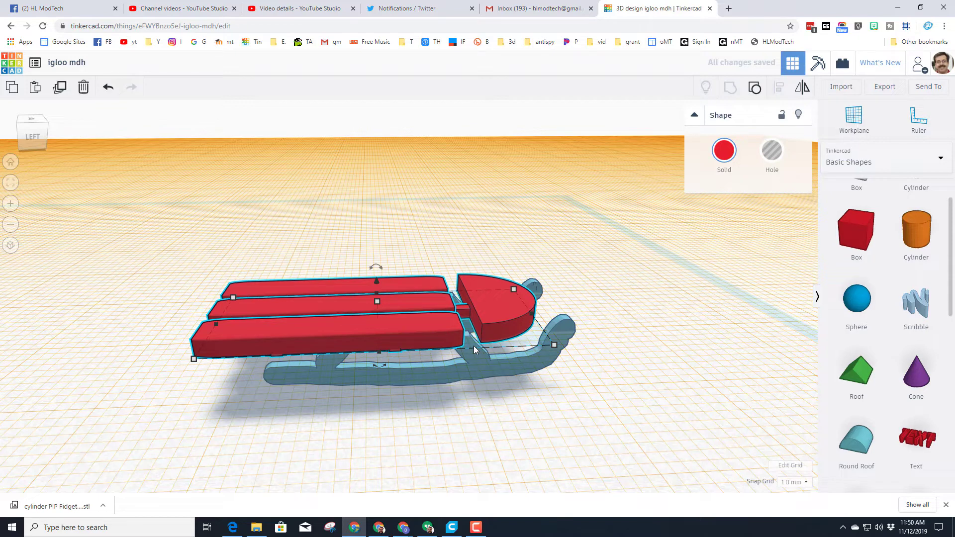
Stretch the grouped runners backward to a length of about 37 mm so they reach the rear of the slats.
right_drag(480, 423, 439, 366)
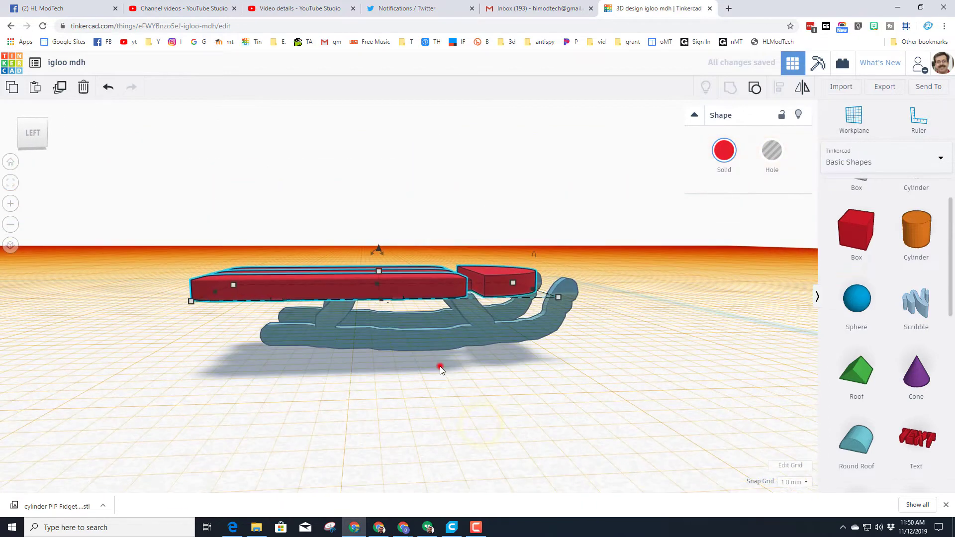
click(440, 366)
click(392, 348)
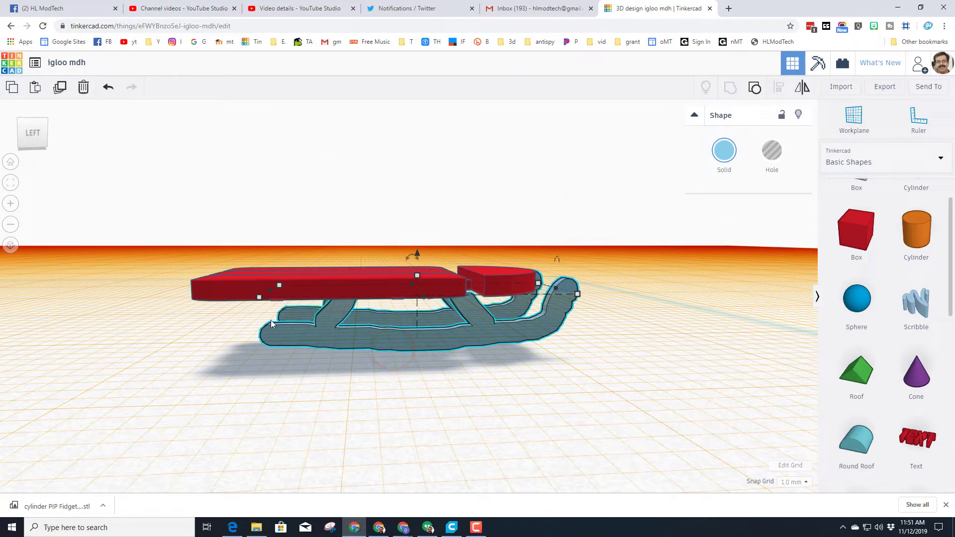
drag(280, 298, 215, 290)
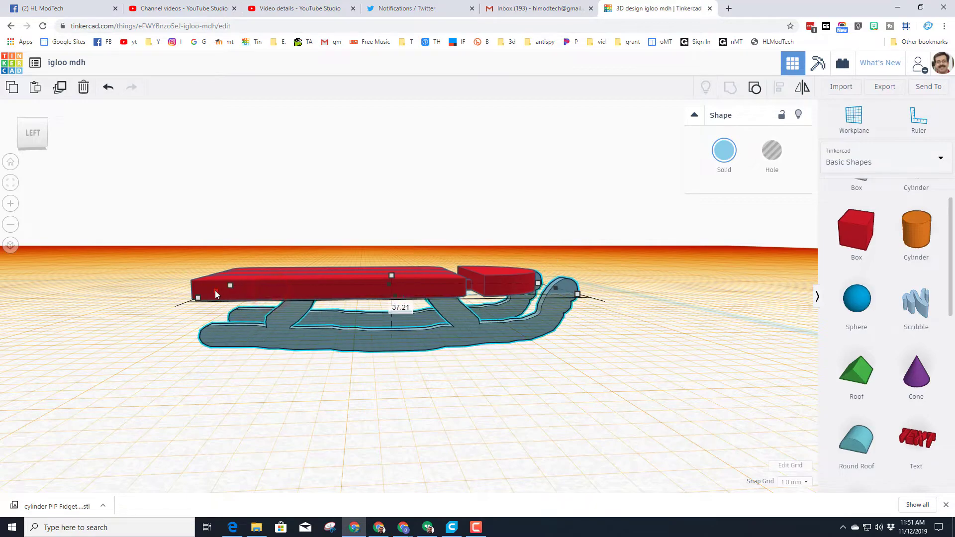
Reset the workplane to the ground, then select the sled body and runners and align them to the middle of their width.
right_drag(245, 337, 252, 228)
right_drag(377, 446, 325, 384)
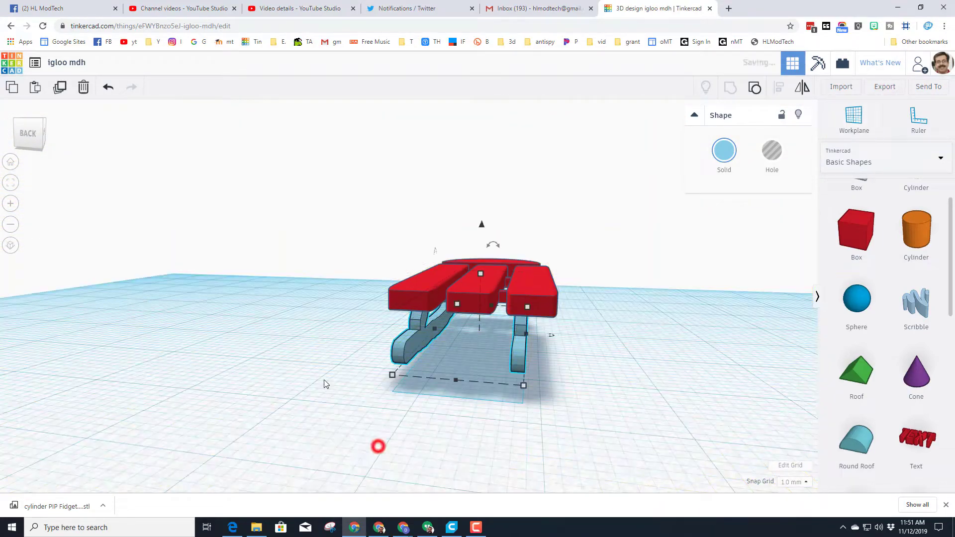
right_drag(298, 281, 311, 234)
drag(312, 231, 625, 465)
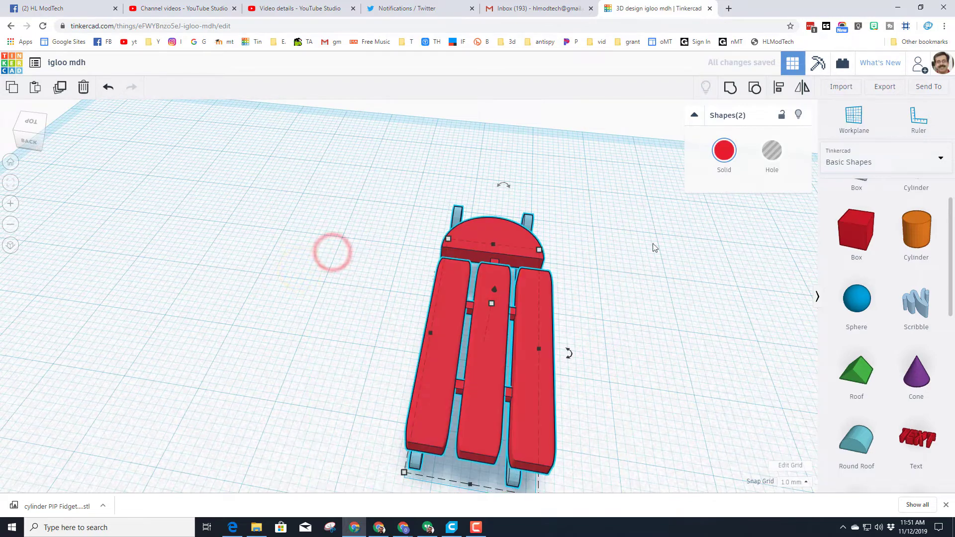
click(777, 89)
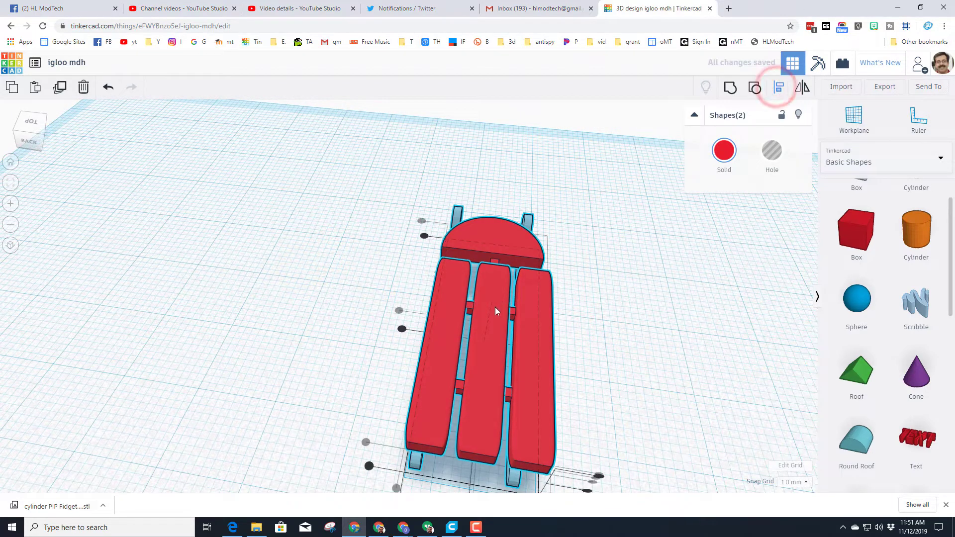
scroll(486, 338, down, 3)
click(451, 455)
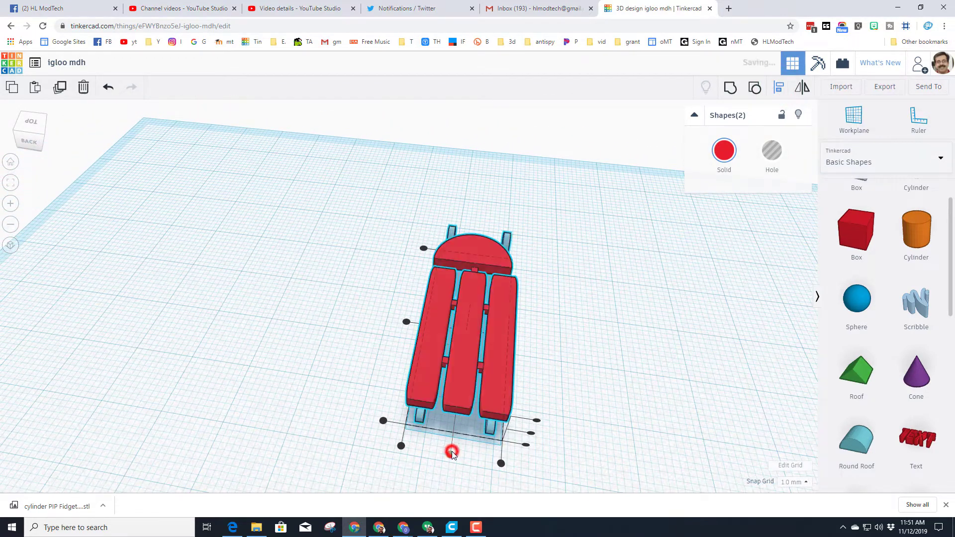
Group the sled body with its runners and enable Multicolor so both parts keep their own colours.
right_drag(593, 416, 452, 373)
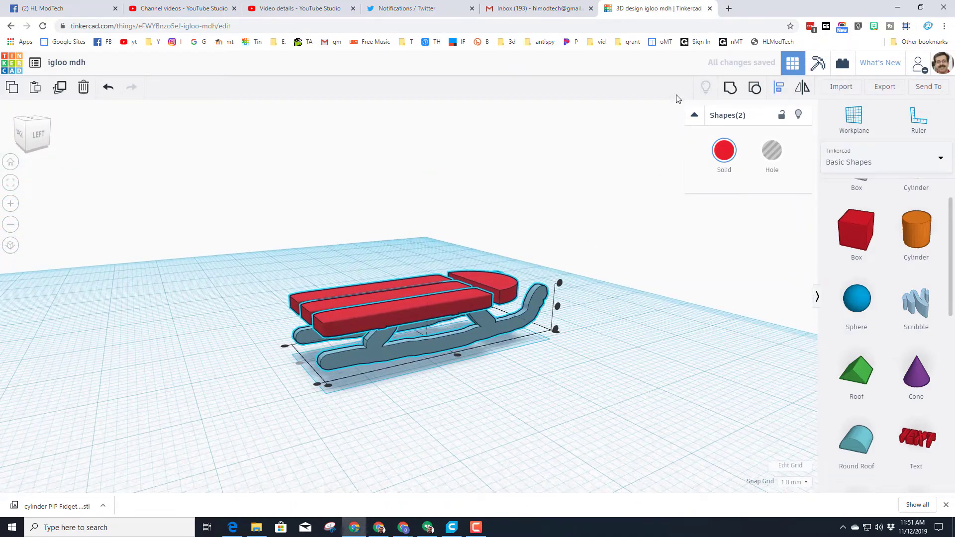
click(730, 97)
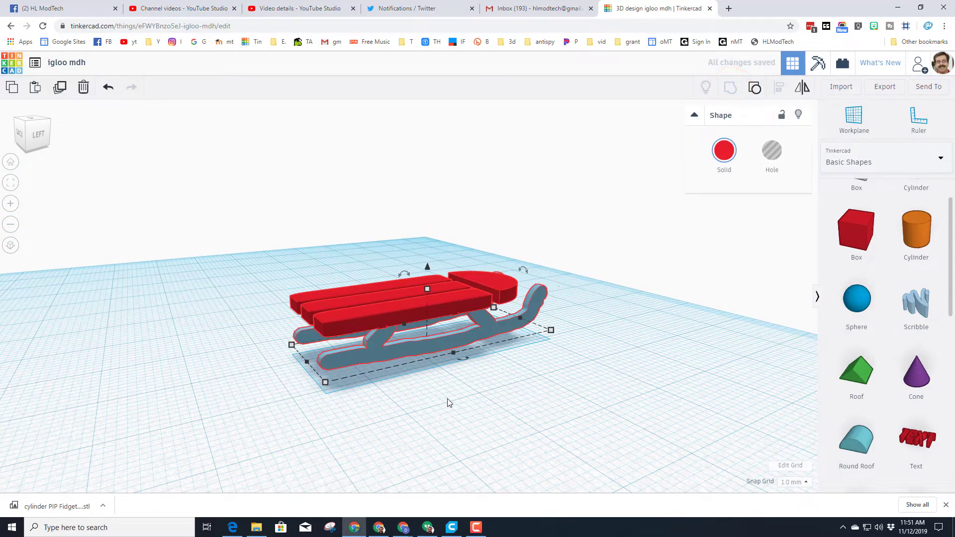
right_drag(664, 313, 698, 158)
click(730, 150)
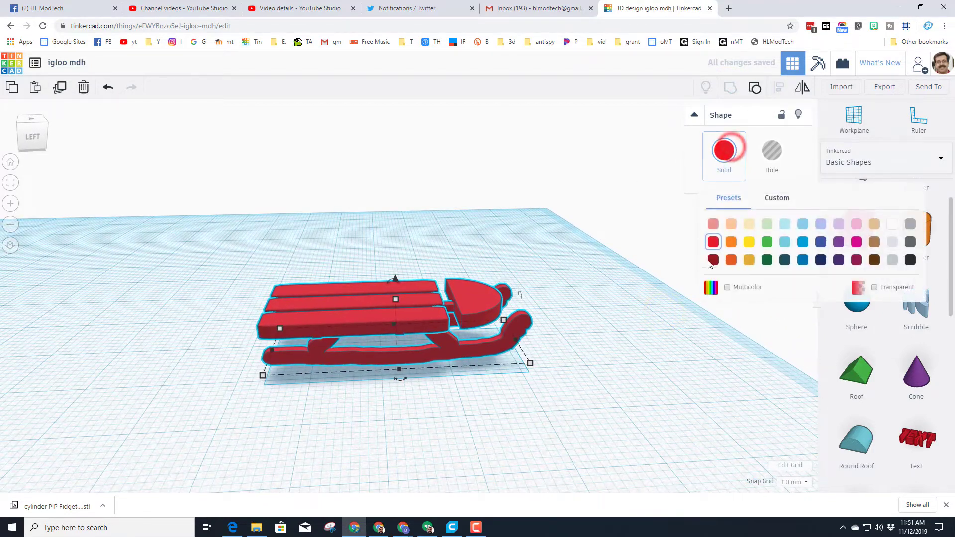
click(727, 288)
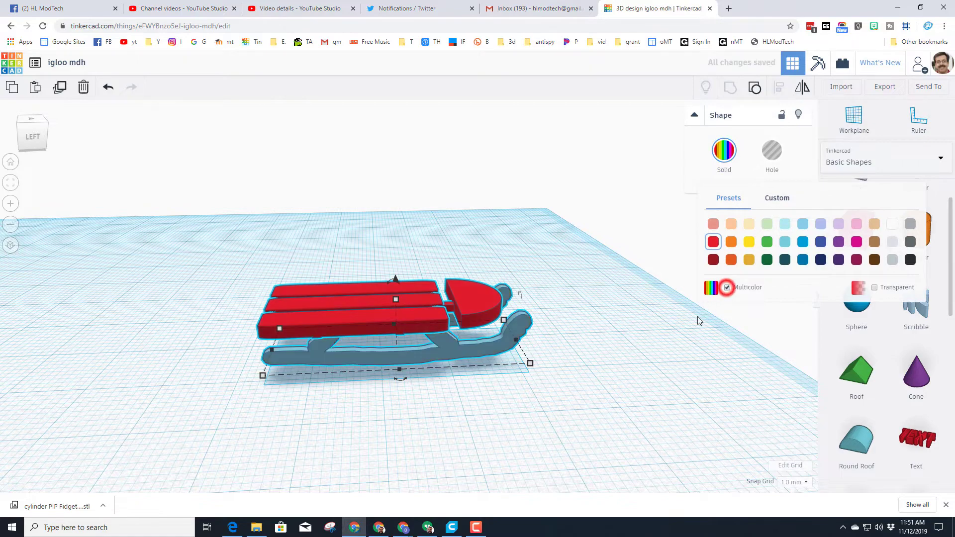
Select only the runners inside the sled group and recolour them light gray.
right_drag(697, 319, 445, 362)
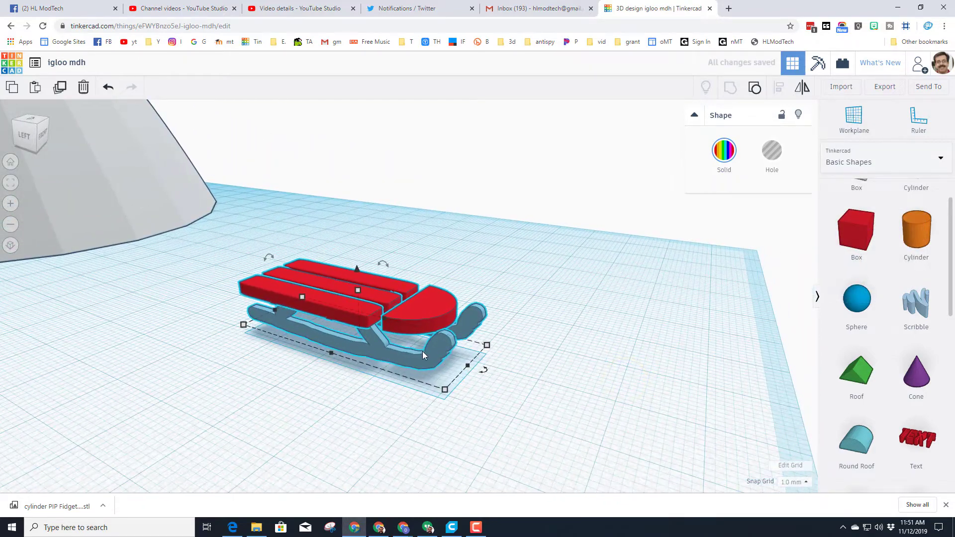
click(423, 353)
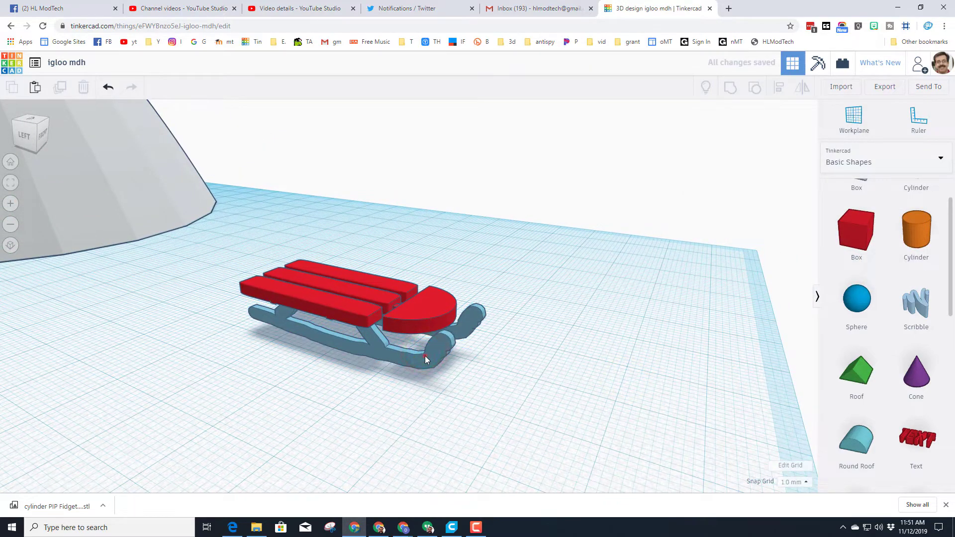
click(425, 356)
double_click(425, 357)
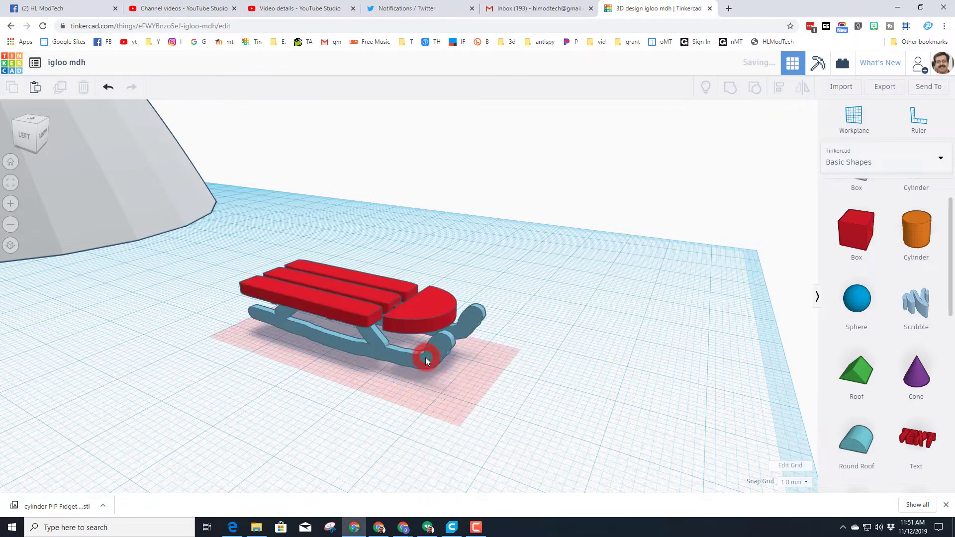
click(422, 365)
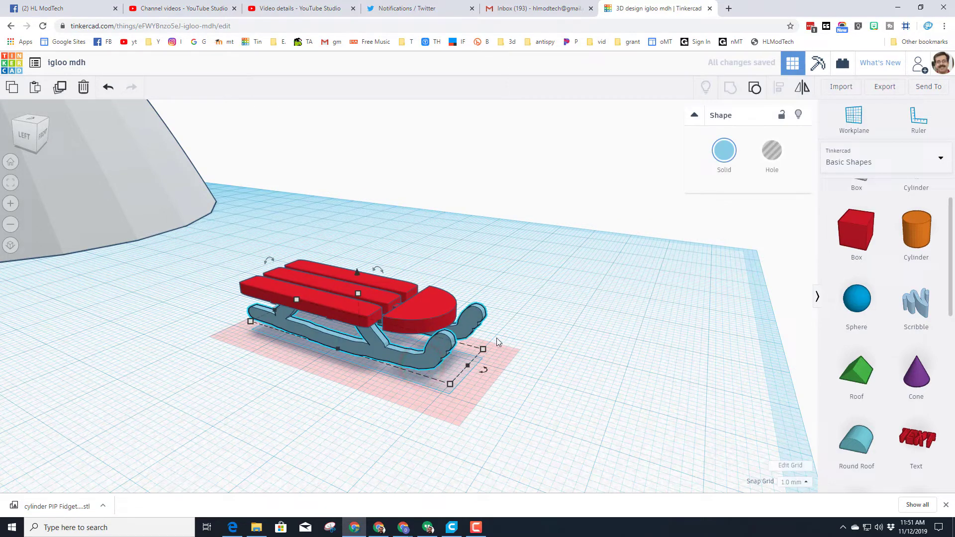
click(475, 320)
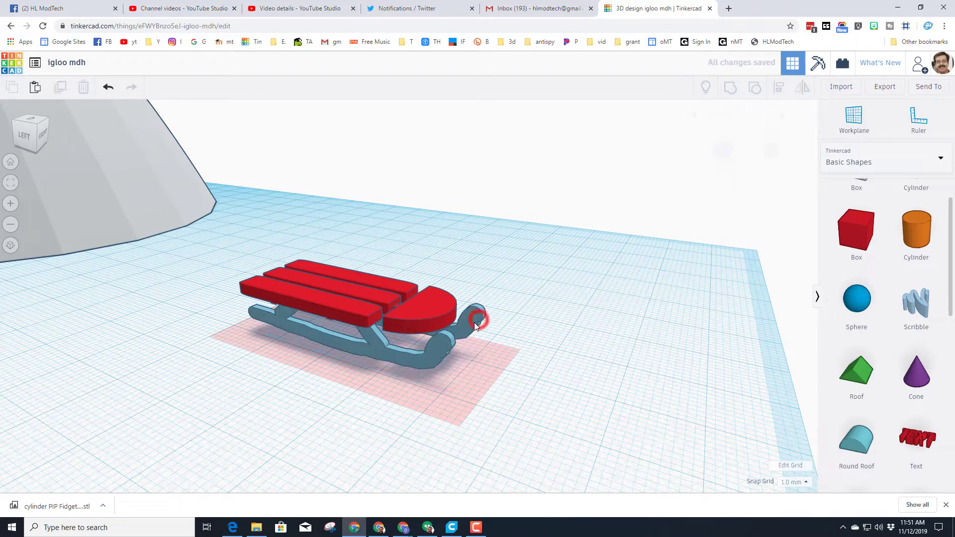
click(474, 321)
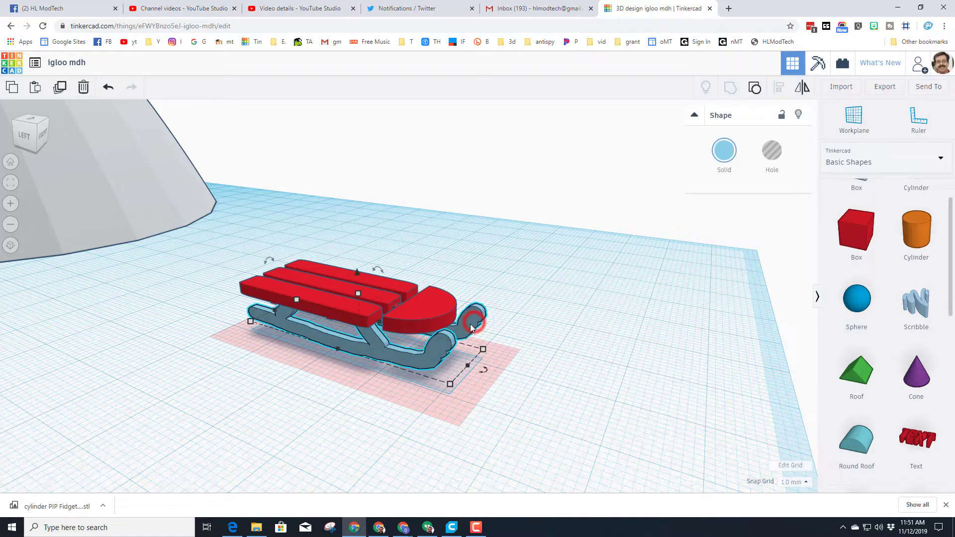
click(727, 165)
click(889, 259)
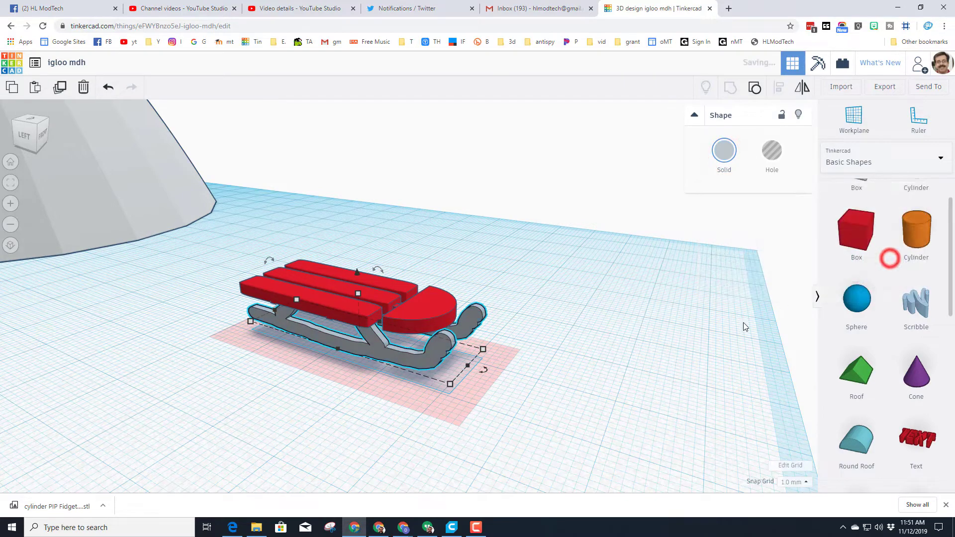
Select the whole sled and lift it high above the ground toward mountain-top height.
right_drag(680, 356, 342, 336)
right_drag(400, 360, 407, 305)
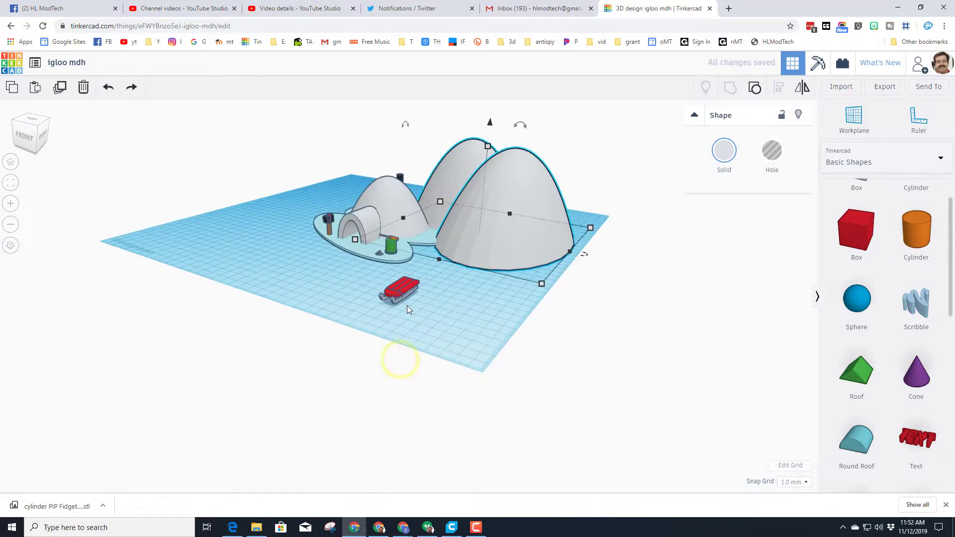
click(405, 279)
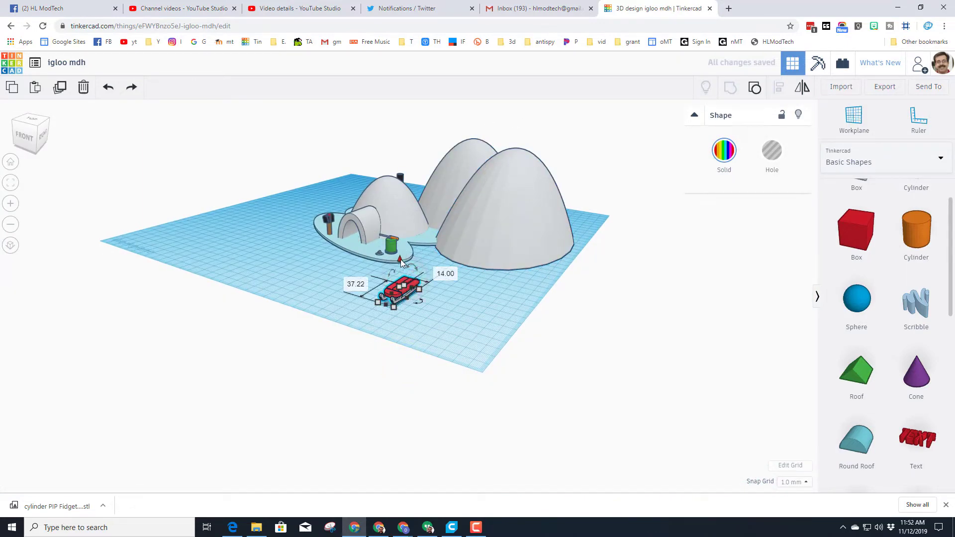
drag(400, 260, 413, 157)
Shift the raised sled across the scene until it sits over the peak of the nearer large mountain.
right_drag(564, 291, 423, 318)
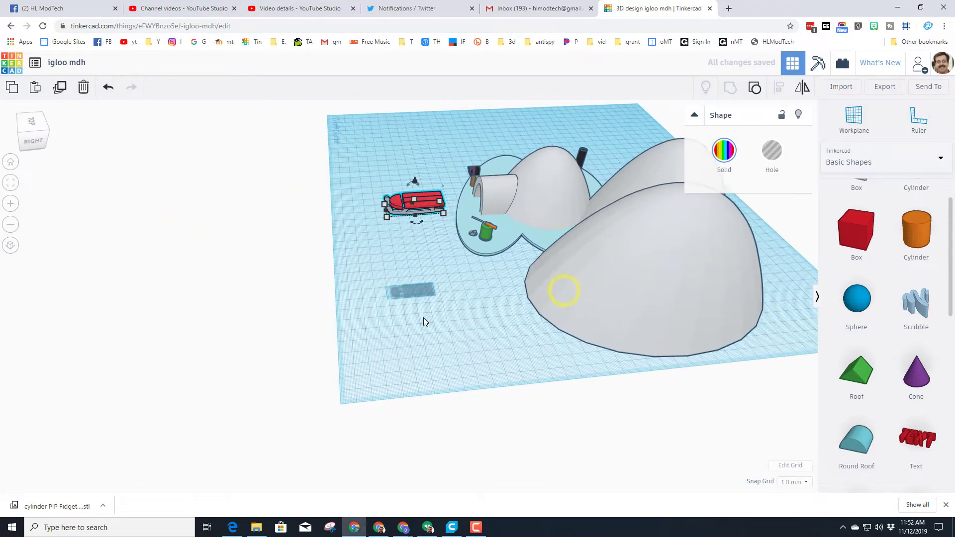
key(Right)
key(Right)
key(Right)
key(Right)
key(Right)
key(Right)
key(Right)
key(Right)
key(Right)
key(Right)
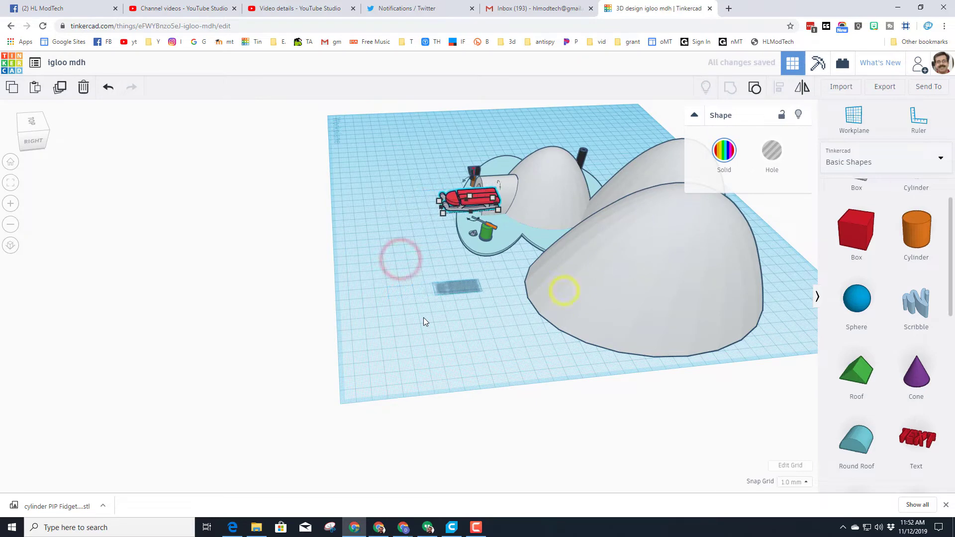
key(Right)
key(Right)
key(Right)
key(Right)
key(Right)
key(Right)
key(Right)
key(Right)
Nudge the sled upward in small increments until its body clears the mountain's surface.
key(ctrl+Up)
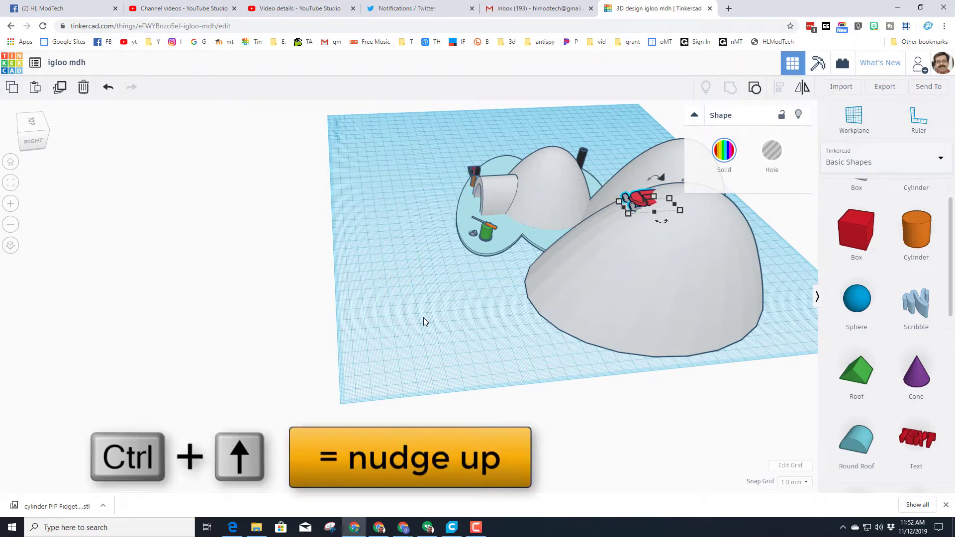
key(ctrl+Up)
key(ctrl+Up)
key(ctrl+Up)
key(ctrl+Up)
key(ctrl+Up)
key(ctrl+Up)
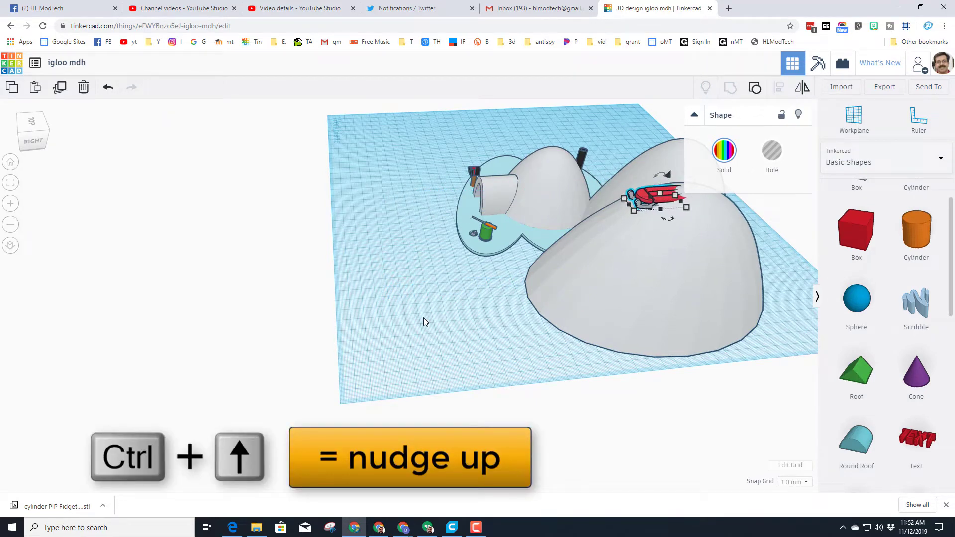
key(ctrl+Up)
key(ctrl+Up)
key(ctrl+Up)
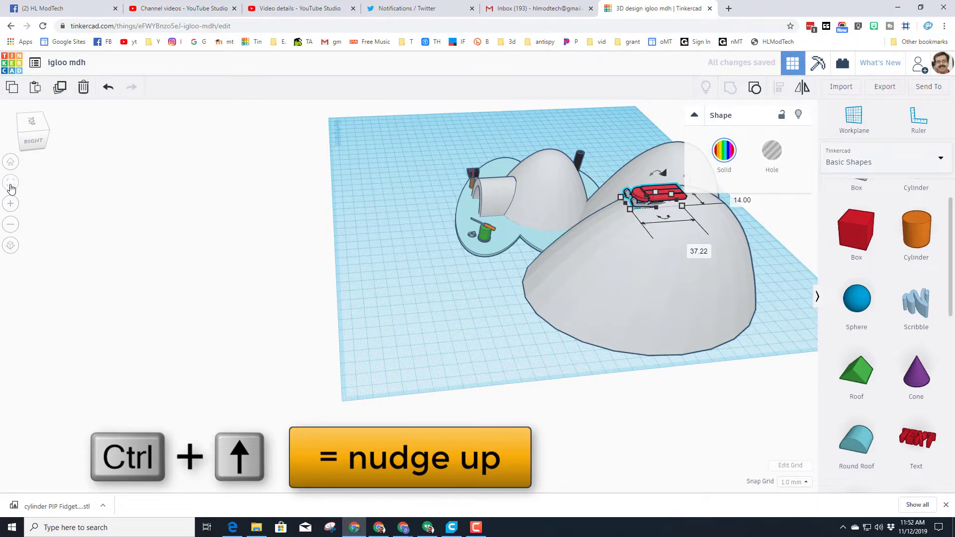
Undo the accidental move of the igloo, and tilt the sled nose-down to follow the mountain's slope.
click(11, 184)
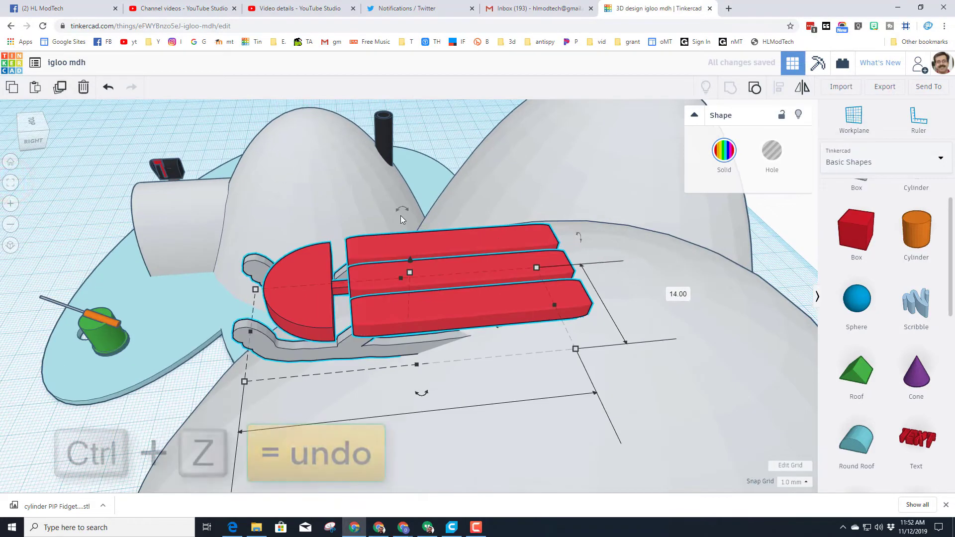
drag(400, 203, 345, 163)
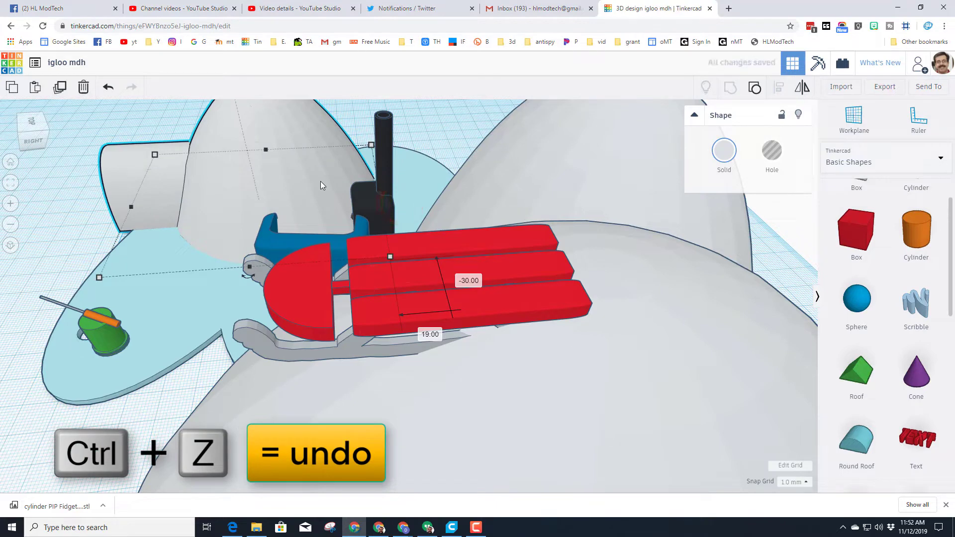
key(ctrl+z)
scroll(321, 214, down, 5)
click(410, 288)
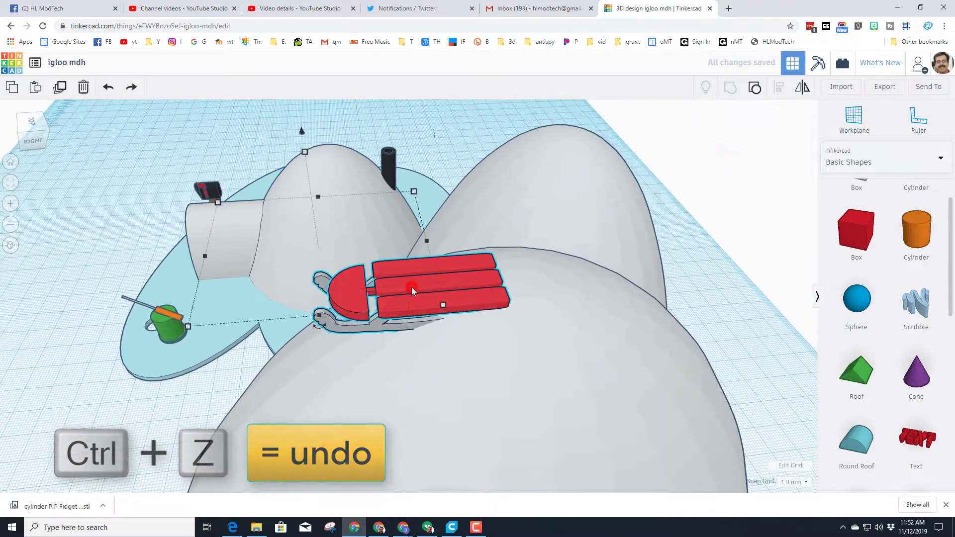
click(399, 243)
drag(385, 202, 337, 118)
right_drag(276, 419, 209, 362)
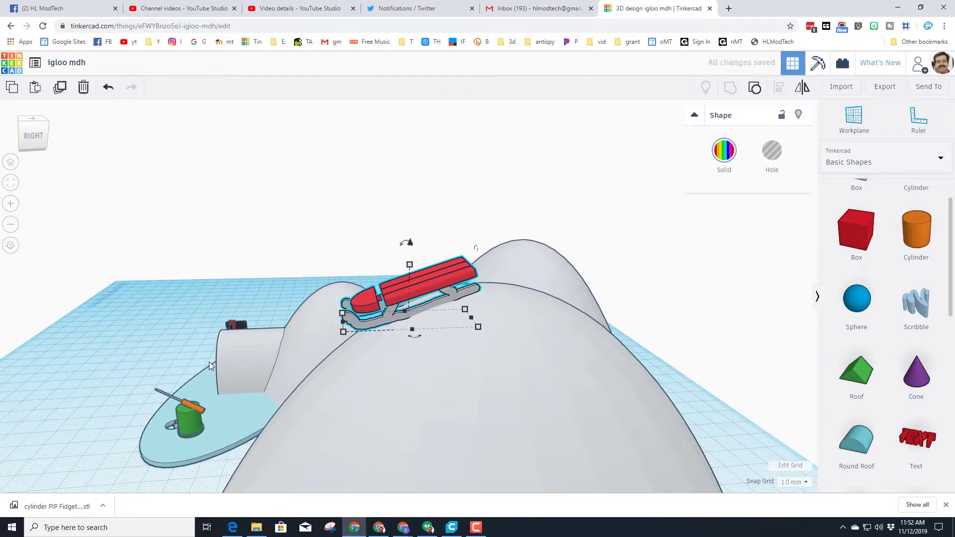
click(165, 285)
Place a workplane on the top surface of the tilted sled's slats.
right_drag(215, 276, 633, 290)
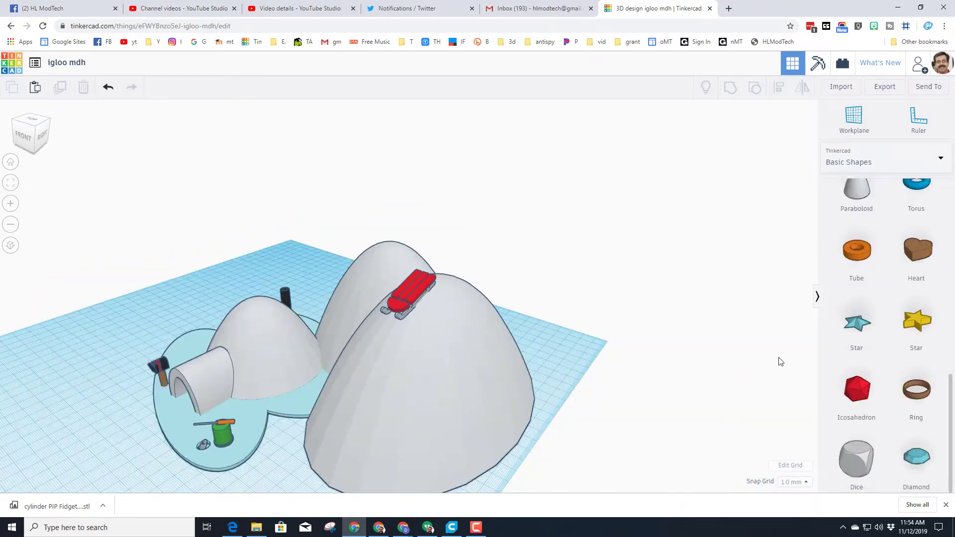
right_drag(781, 361, 810, 288)
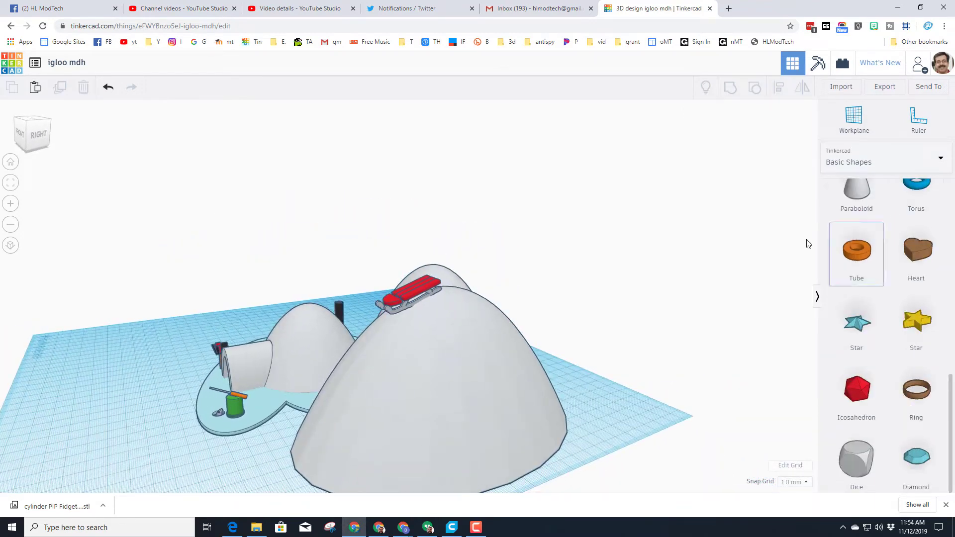
right_drag(377, 343, 381, 343)
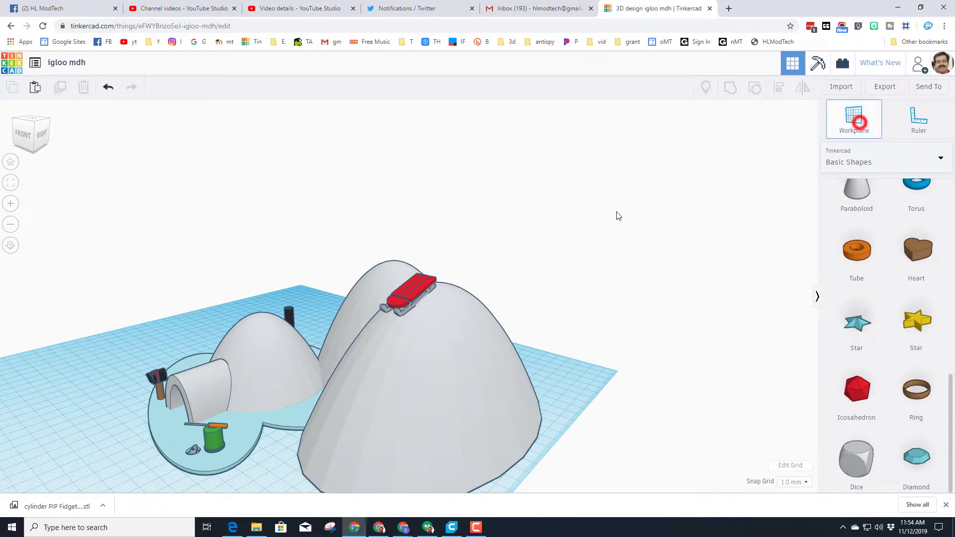
click(410, 290)
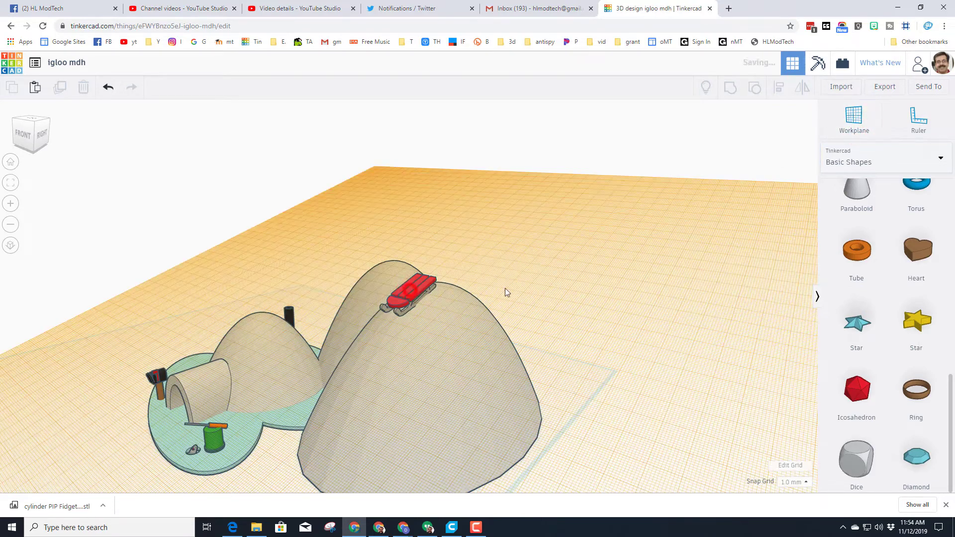
Find the carcassonne figure on page 3 of all shape generators and place it on the sled's slats.
click(852, 161)
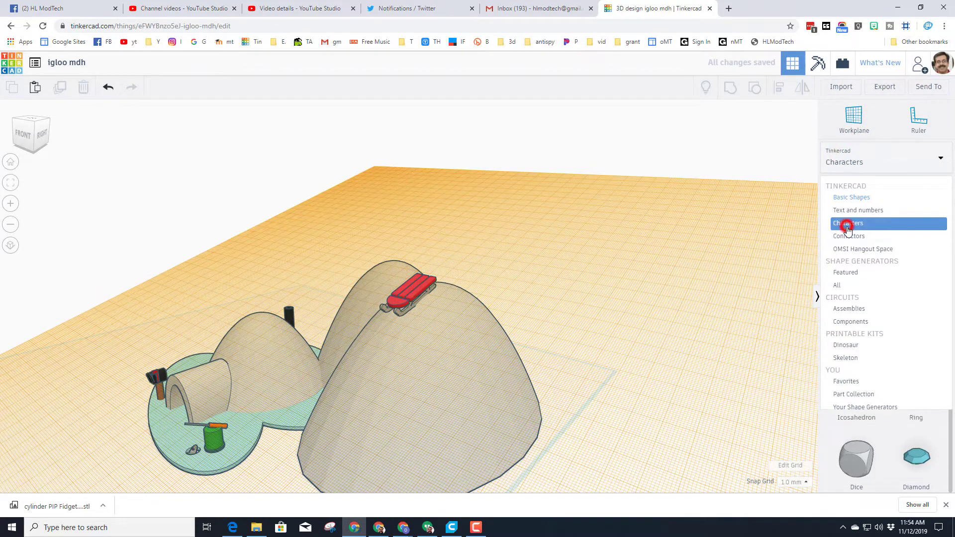
scroll(856, 323, down, 5)
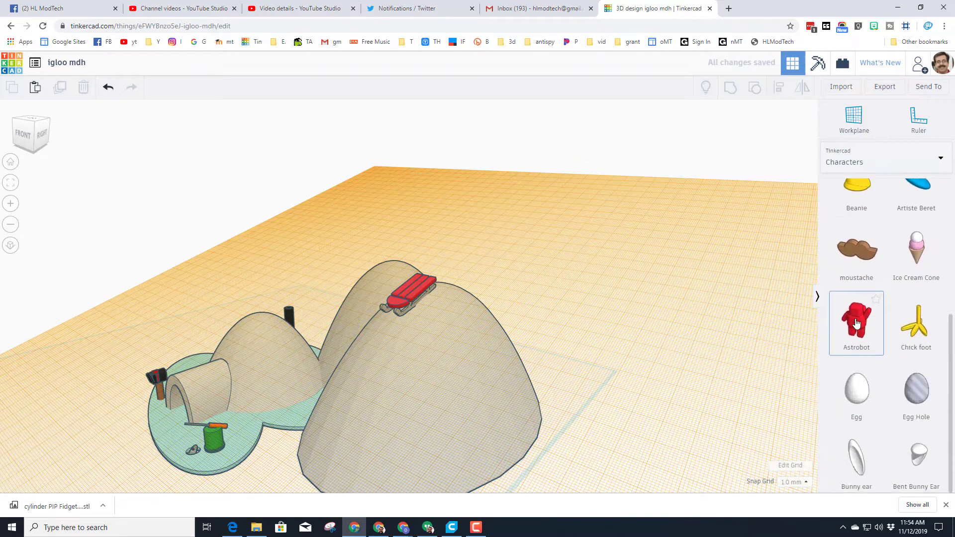
scroll(856, 317, up, 5)
click(833, 158)
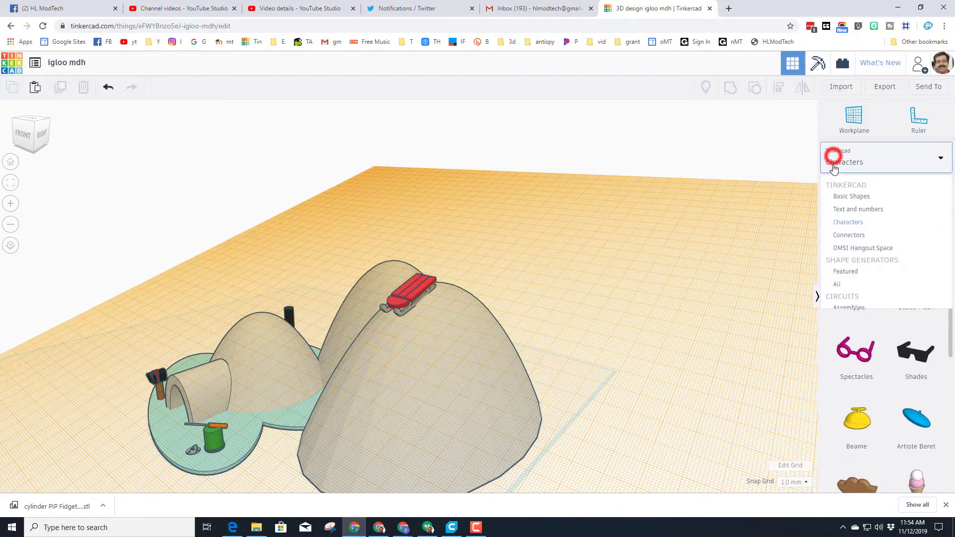
click(841, 286)
scroll(866, 457, down, 5)
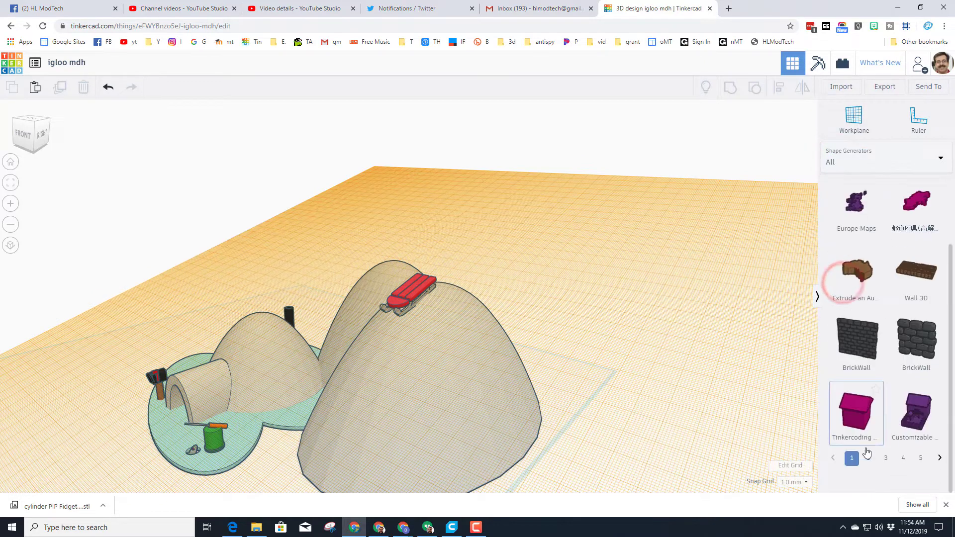
click(885, 483)
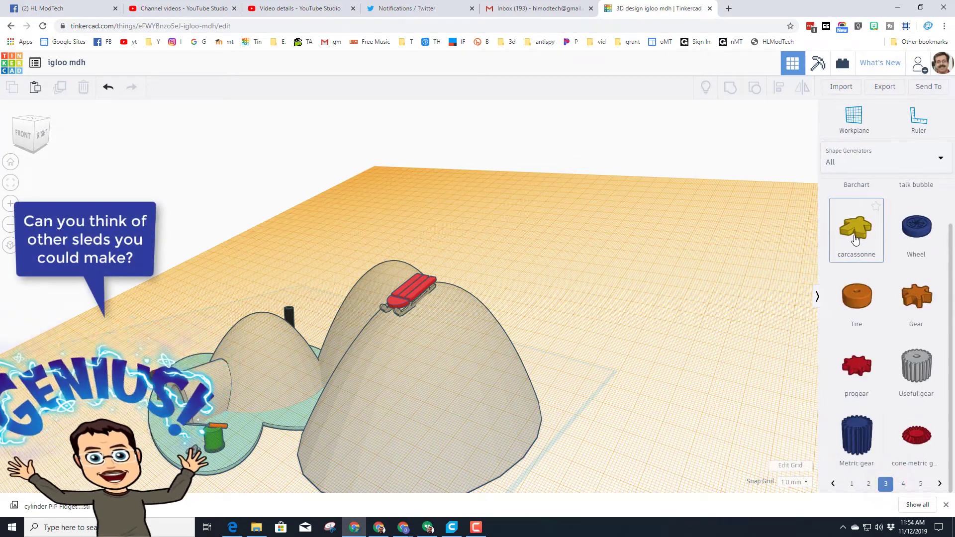
drag(864, 226, 596, 208)
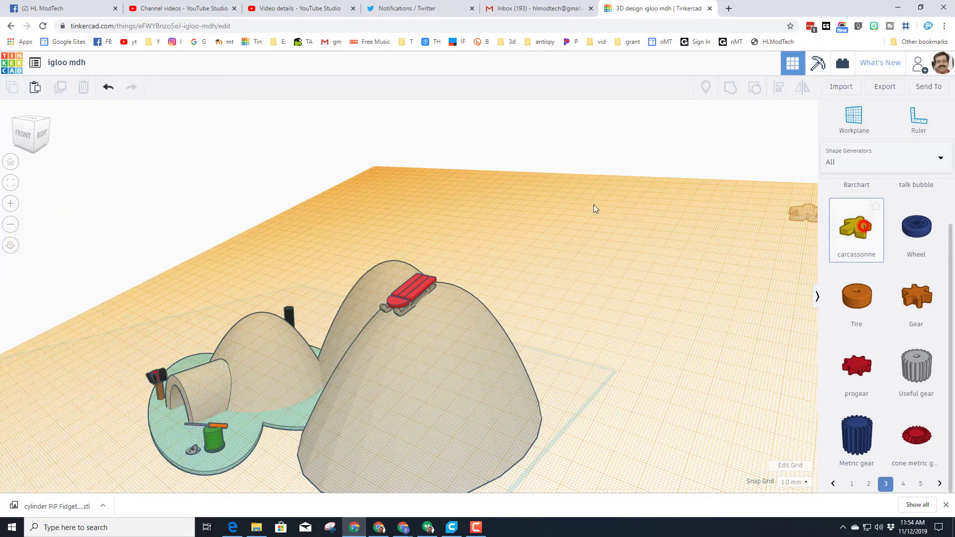
drag(416, 288, 412, 290)
Rotate the carcassonne figure upright on the sled and drop it to the workplane.
scroll(405, 310, up, 5)
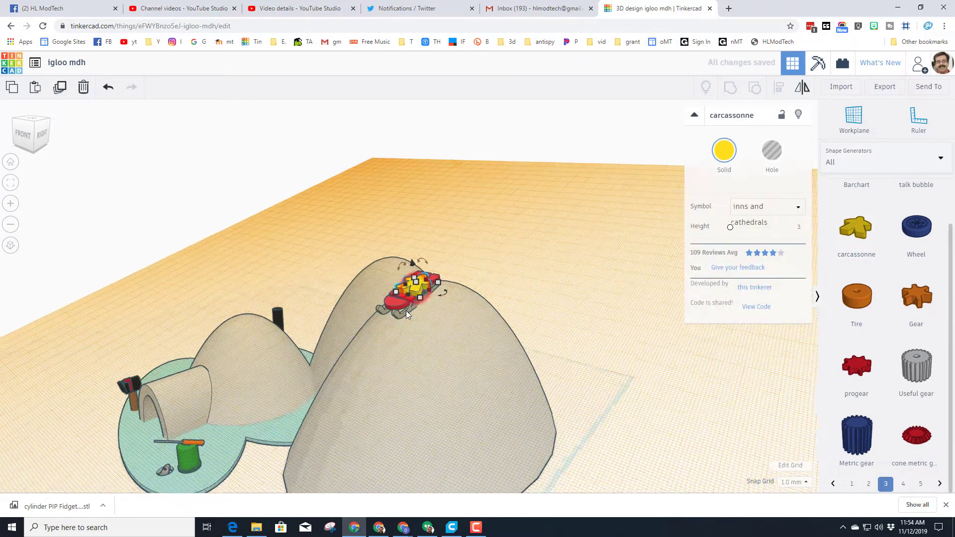
click(31, 125)
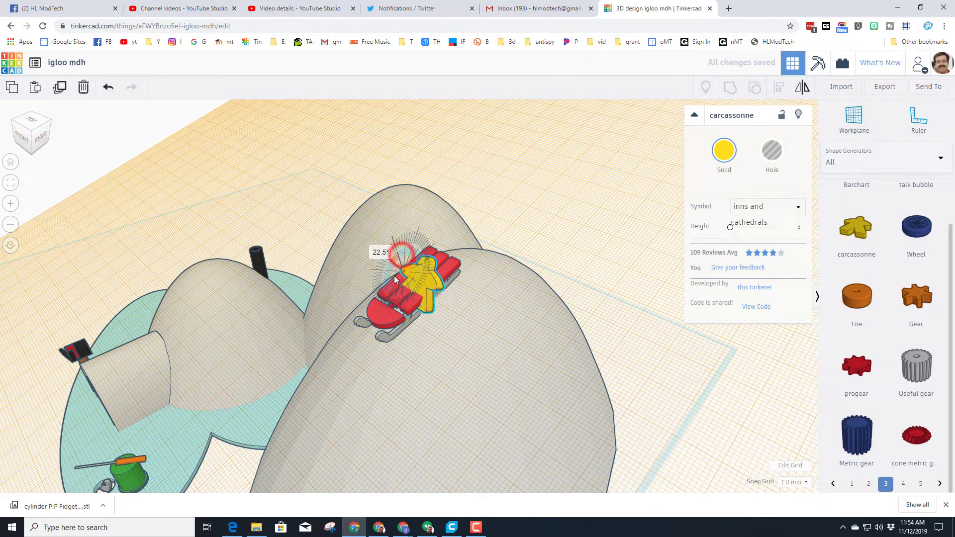
drag(394, 280, 390, 287)
key(d)
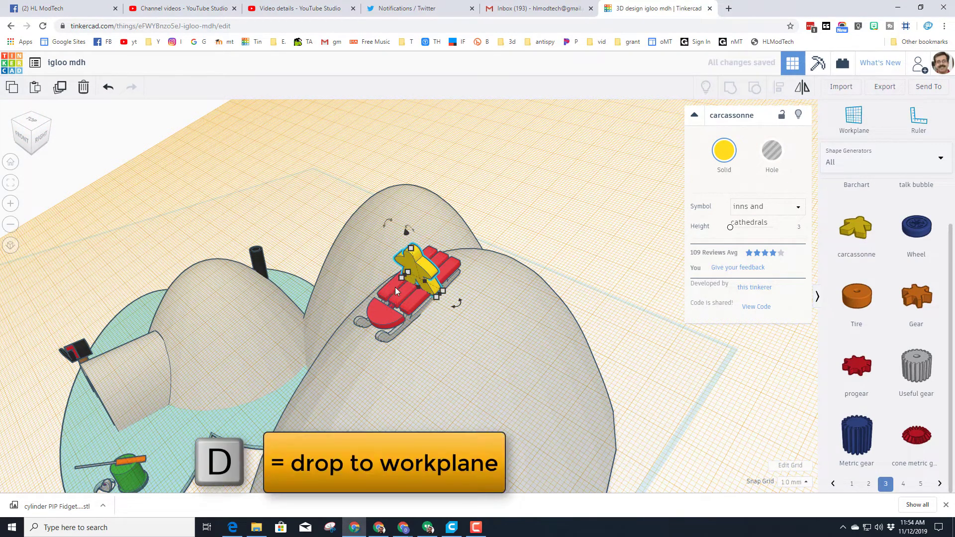
Scale the upright carcassonne figure to about 15 mm wide so it fits across the sled's slats.
scroll(410, 280, up, 2)
scroll(410, 280, up, 2)
right_drag(402, 294, 450, 278)
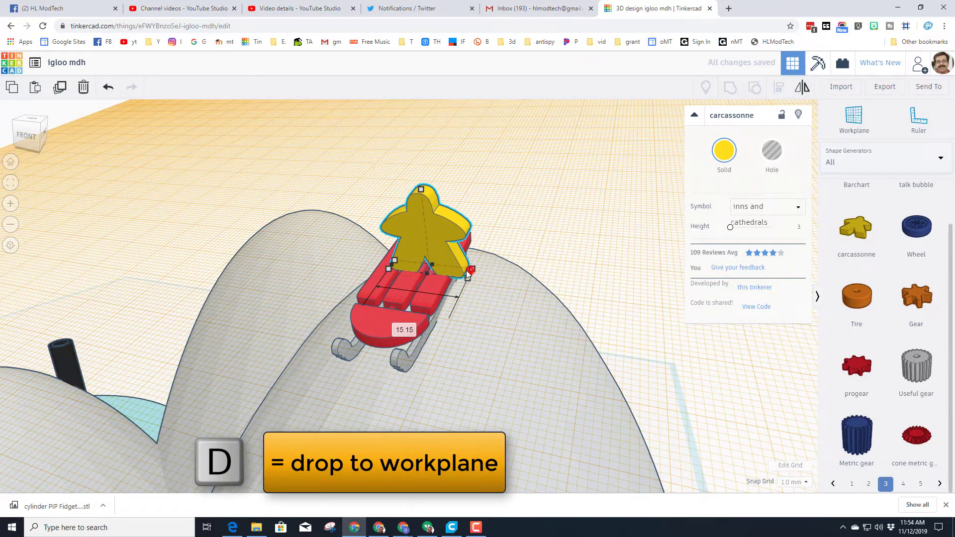
drag(450, 270, 441, 267)
Change the carcassonne figure's symbol to traders and builders, and adjust its position on the sled's slats.
right_drag(435, 267, 371, 261)
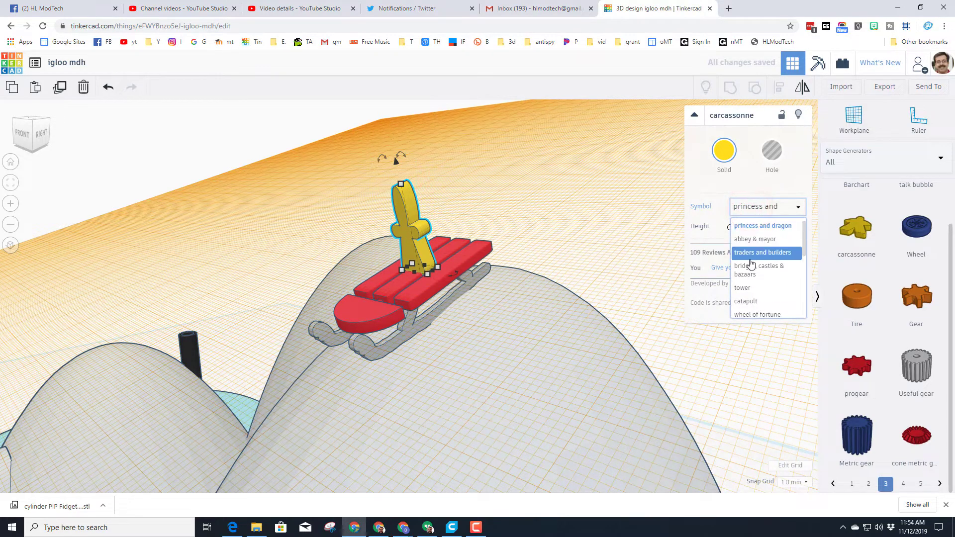
click(755, 252)
right_drag(404, 301, 464, 284)
drag(411, 281, 410, 292)
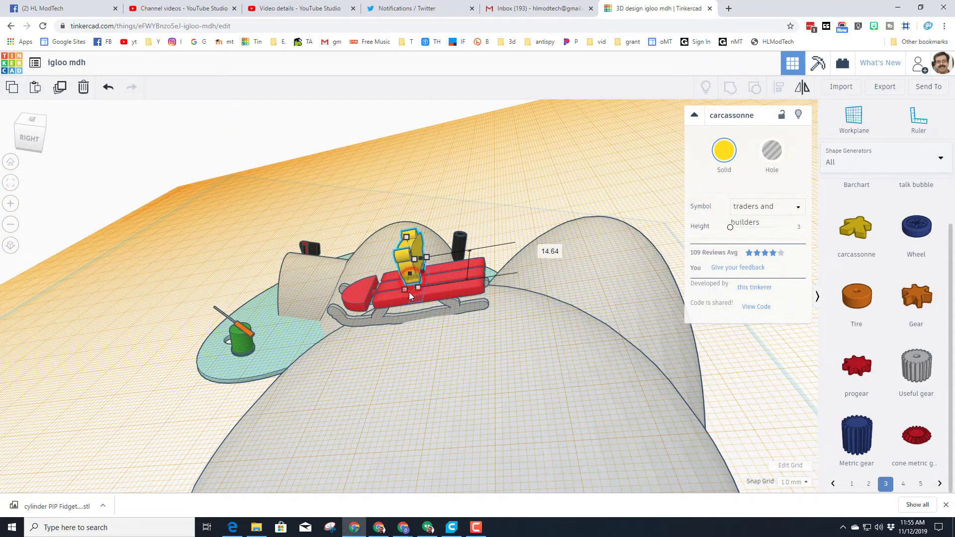
right_drag(336, 320, 437, 272)
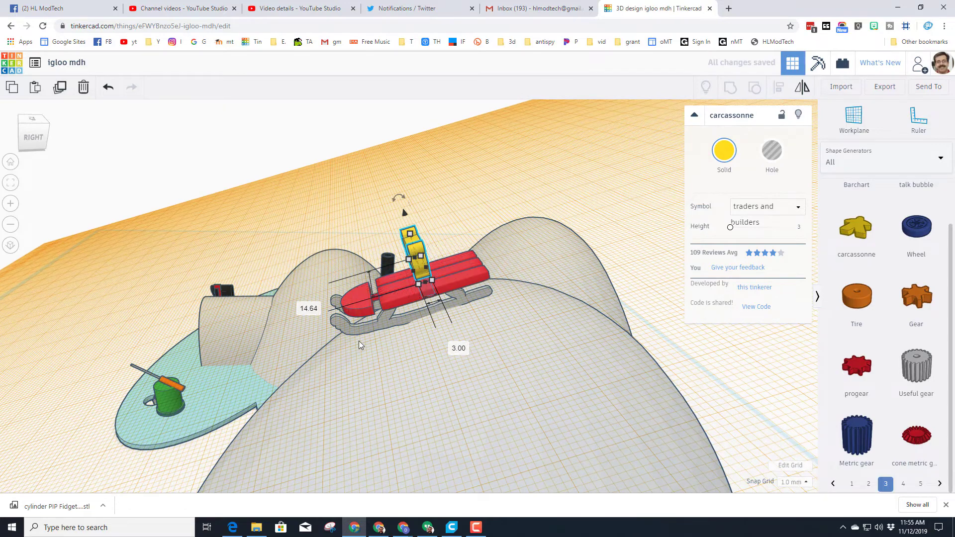
right_drag(385, 350, 465, 341)
Examine the two riders on the sled, look through the snap grid sizes, and view the whole igloo scene with nothing selected.
click(393, 269)
click(442, 262)
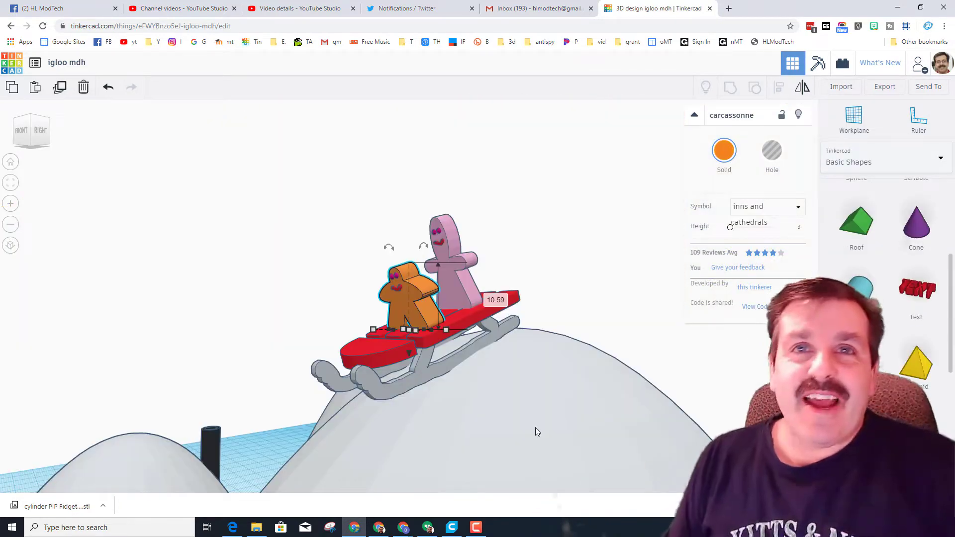
right_drag(495, 457, 572, 455)
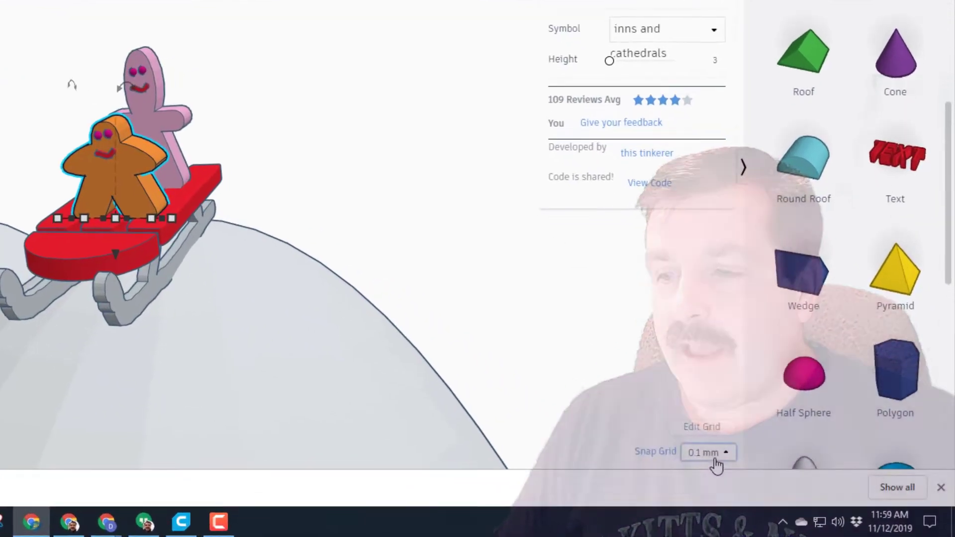
click(796, 484)
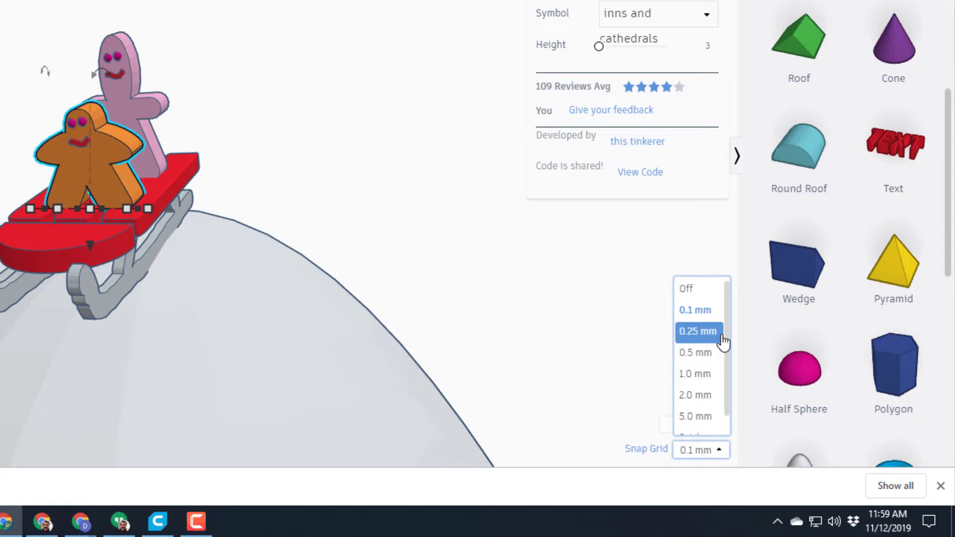
click(610, 345)
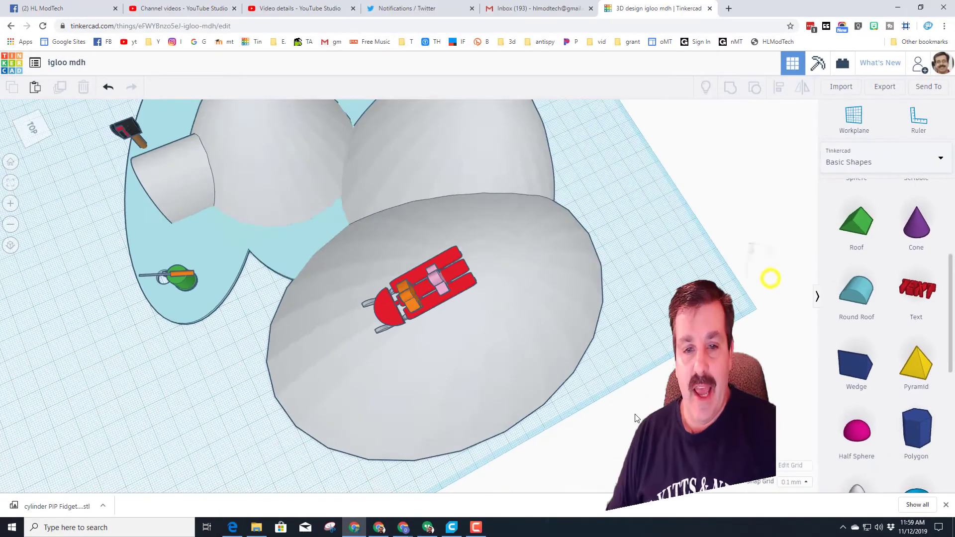
right_drag(635, 418, 673, 344)
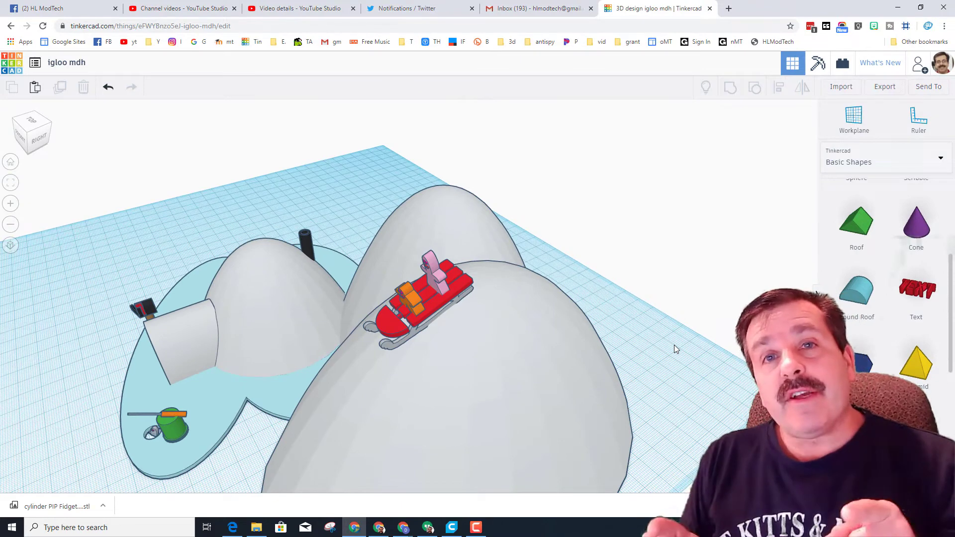